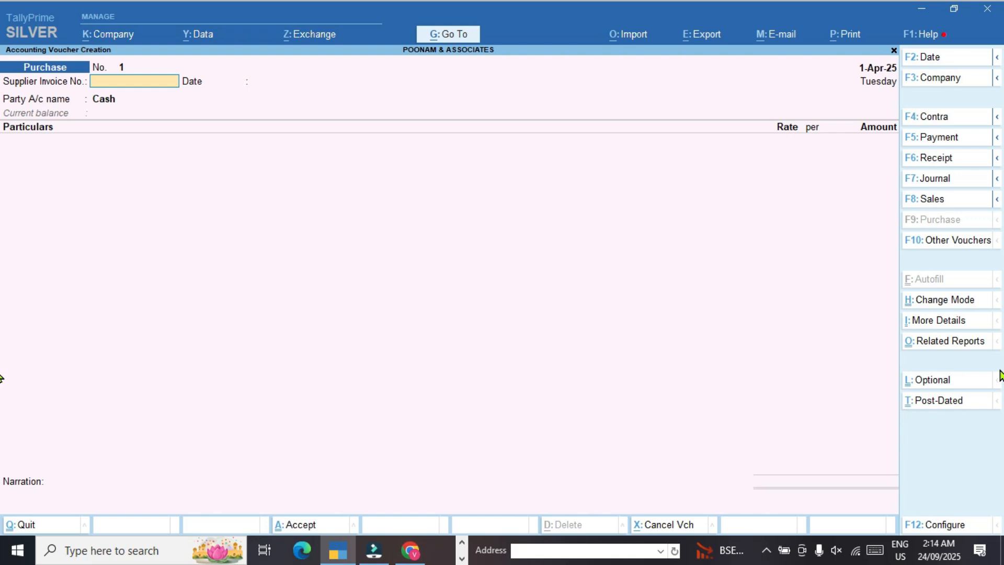
- Enter supplier invoice number 123 in the purchase voucher and accept 1-Apr-25 as its date
text(123)
key(Return)
key(Return)
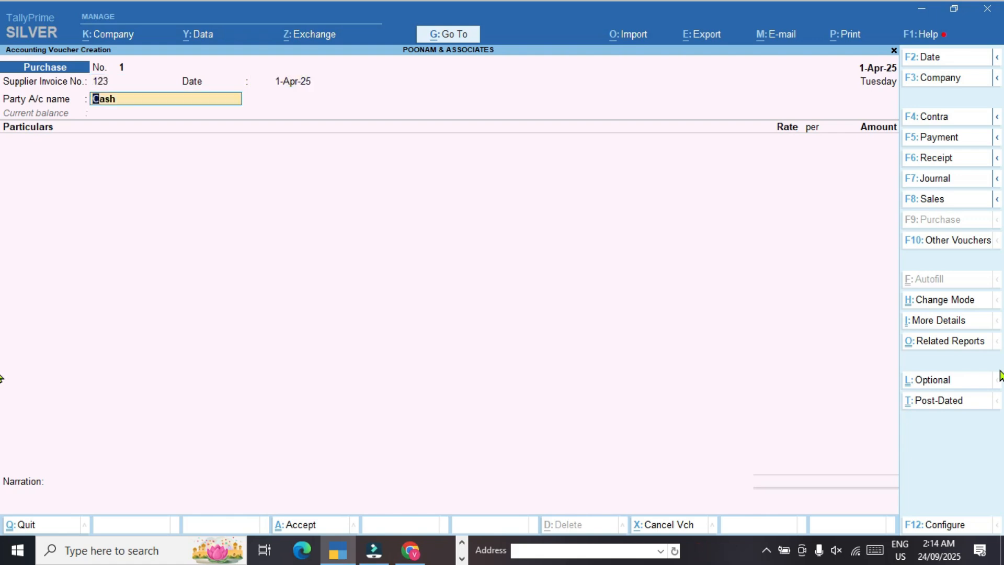
- Choose PNB Bank as the party account and accept its receipt and party details as they are
text(BANK)
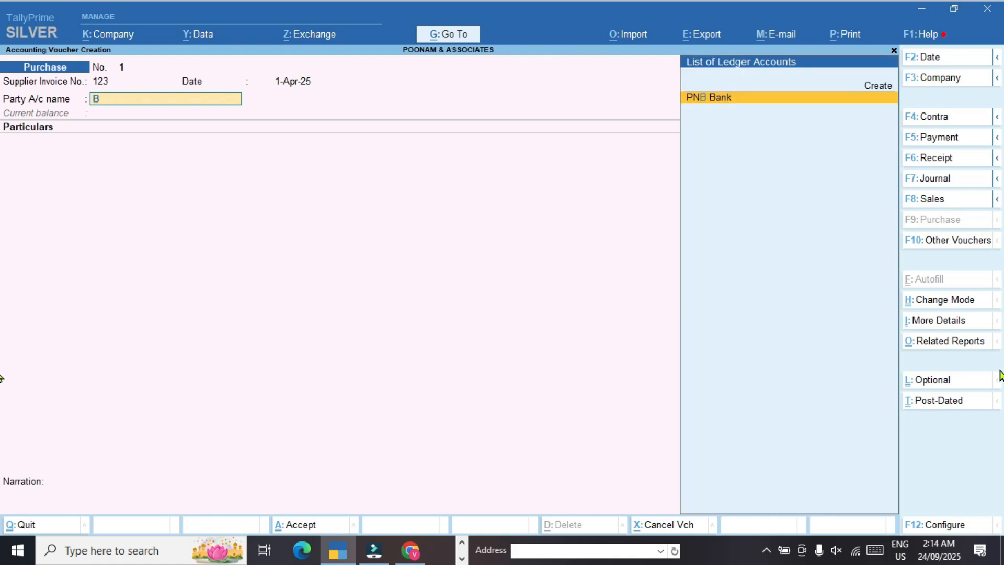
key(Return)
key(Return)
key(Return)
key(Return)
key(Return)
key(Return)
key(Return)
key(Return)
key(Return)
key(Return)
key(Return)
key(Return)
key(Return)
key(Return)
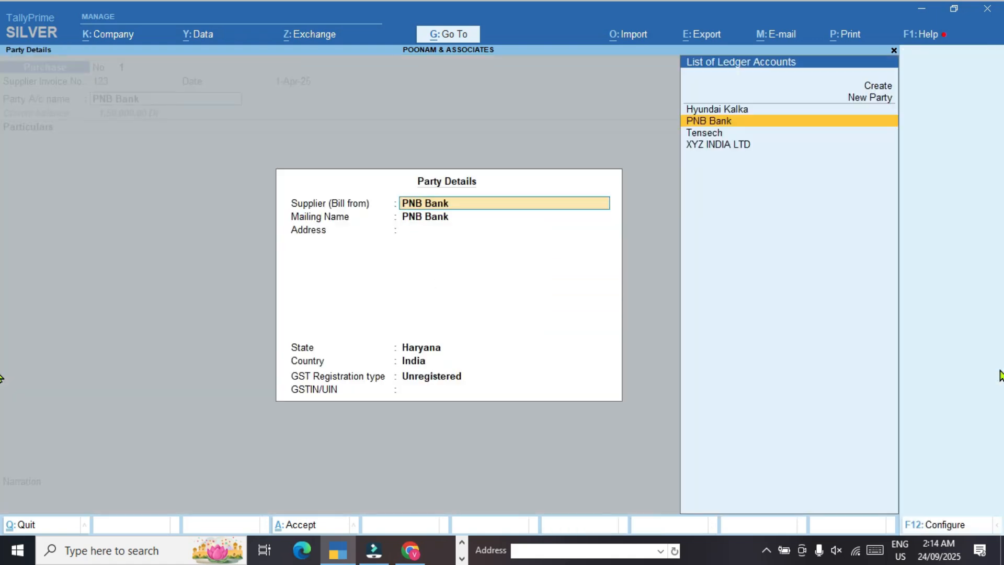
key(Return)
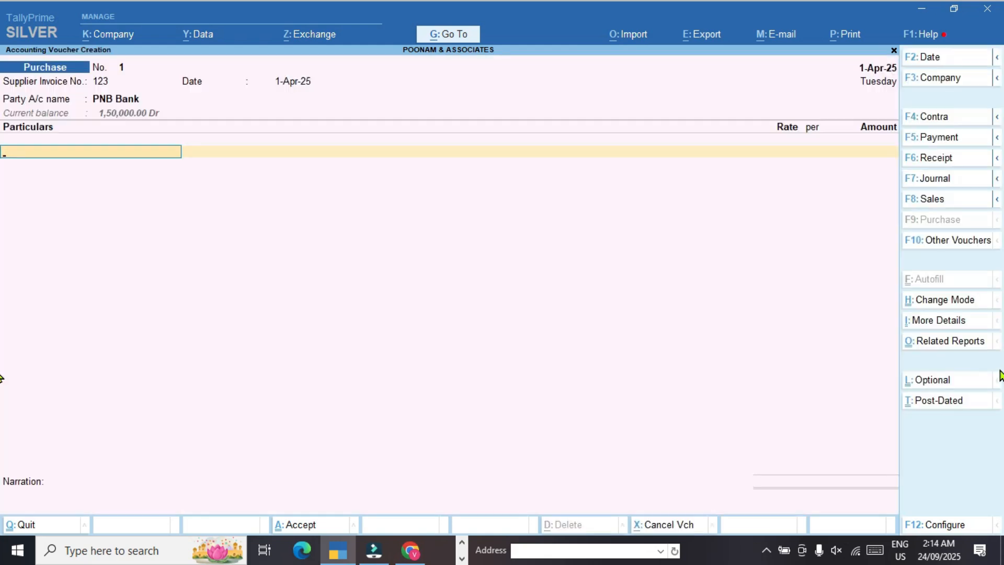
- Look for a ledger starting with L in the particulars, and close the line with End of List
text(L)
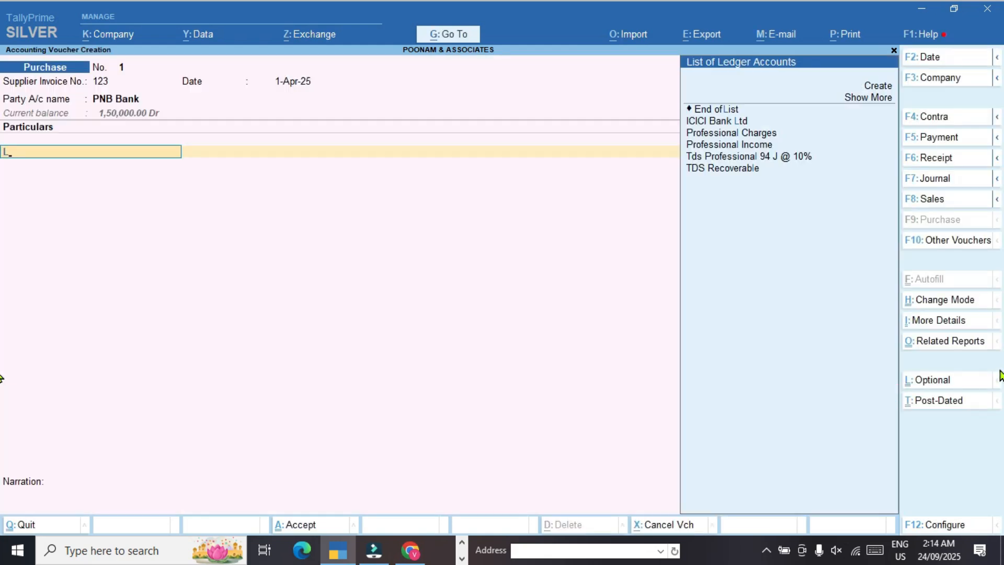
key(Return)
key(BackSpace)
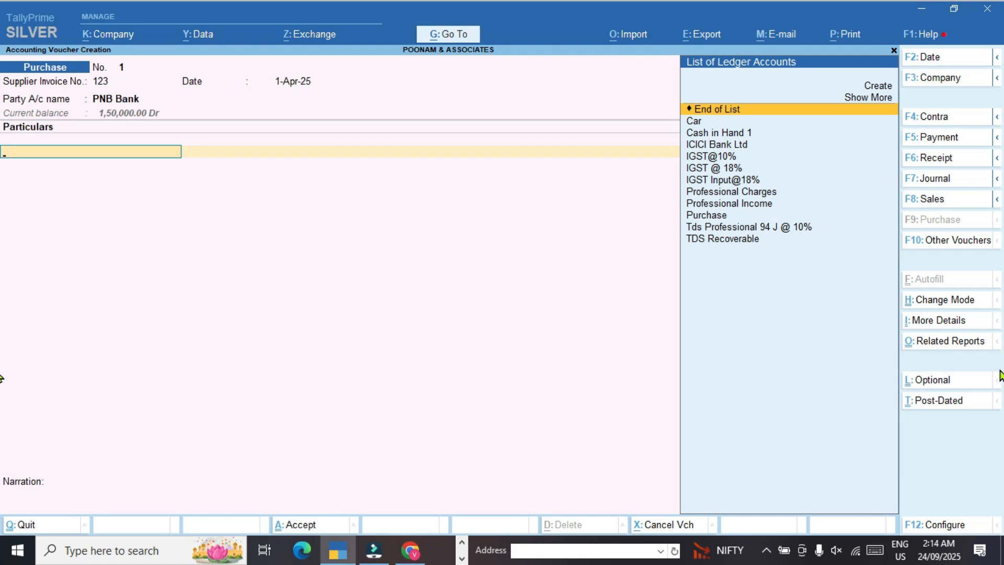
key(Return)
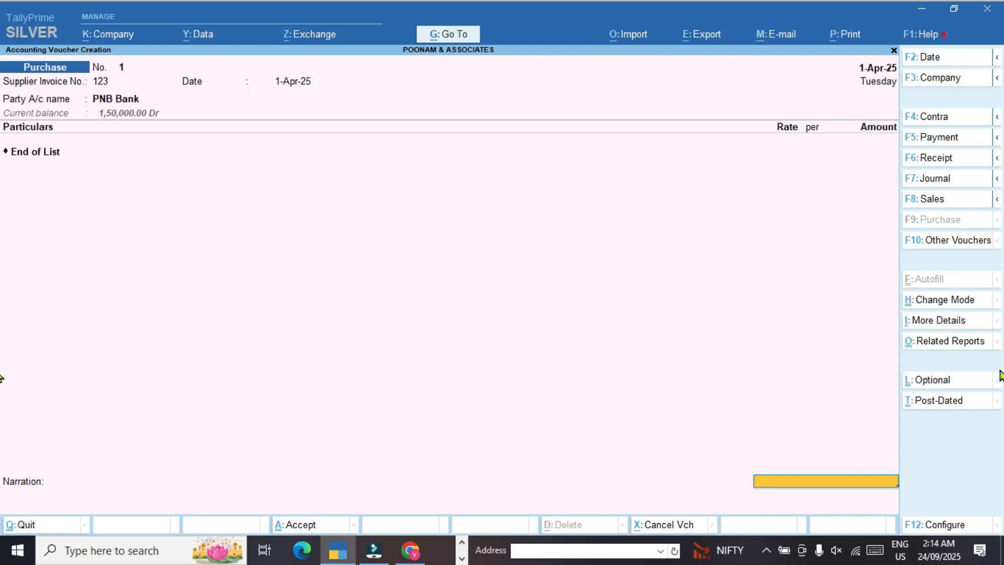
- Change the voucher mode to Item Invoice and enter Laptop as the only item
key(ctrl+h)
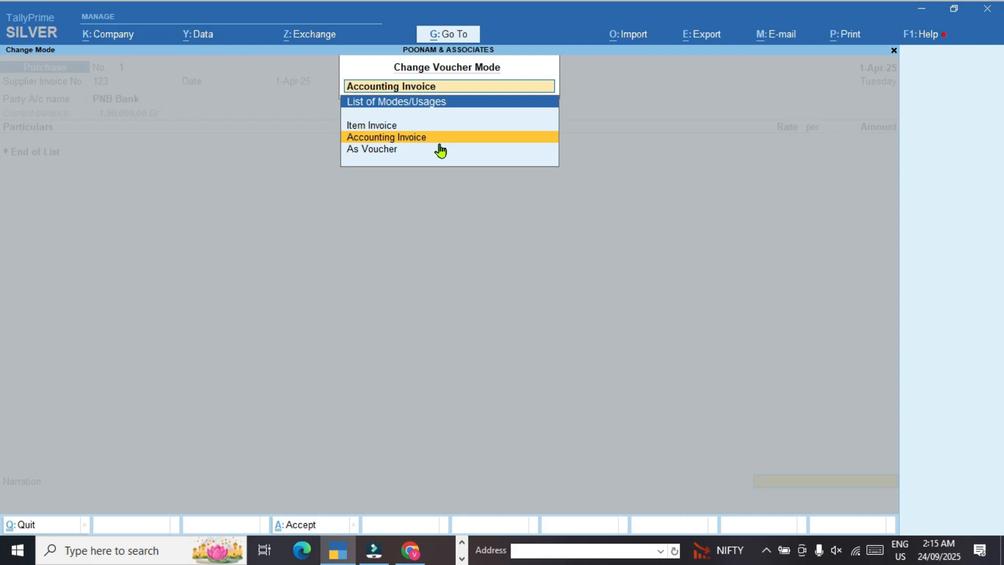
key(Up)
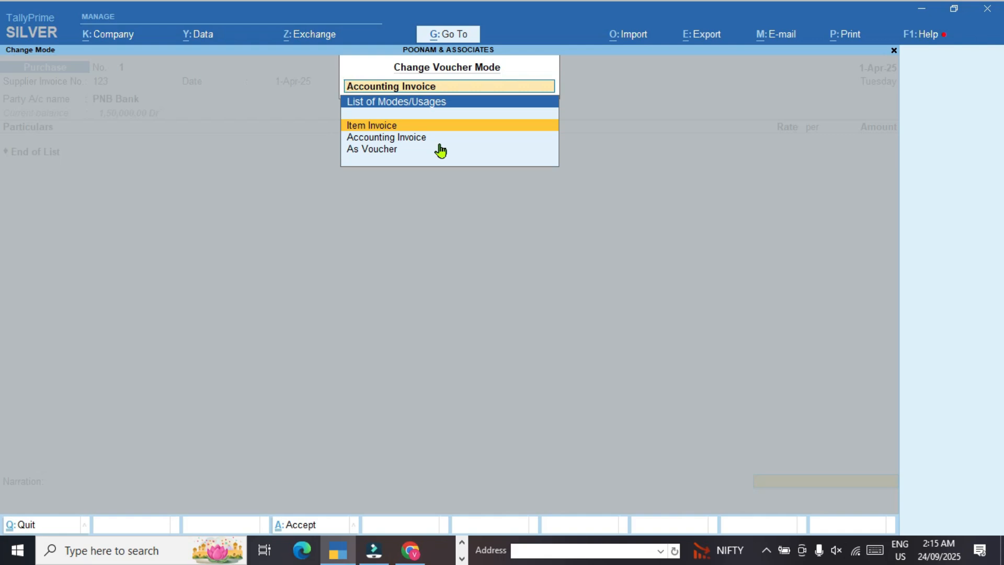
key(Down)
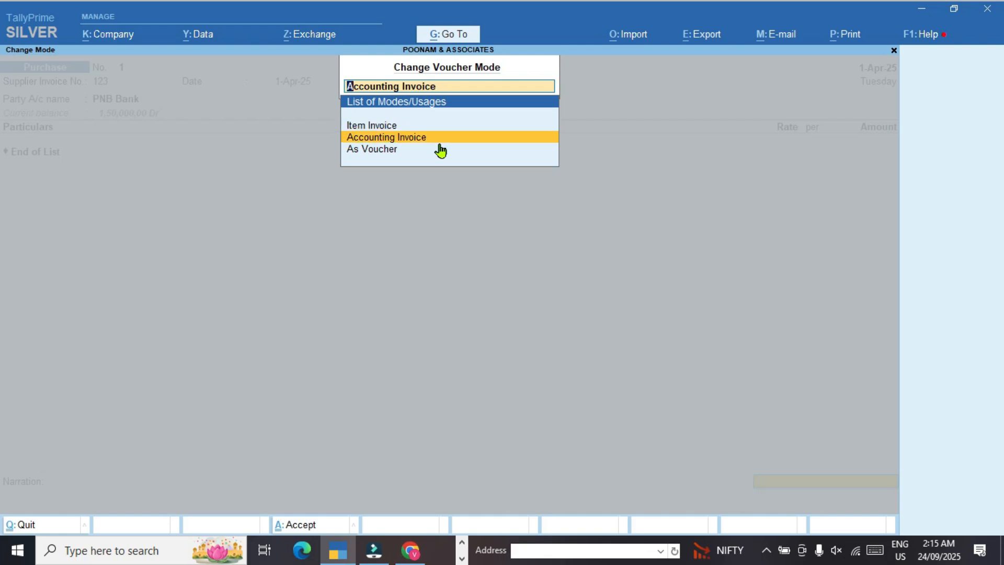
key(Up)
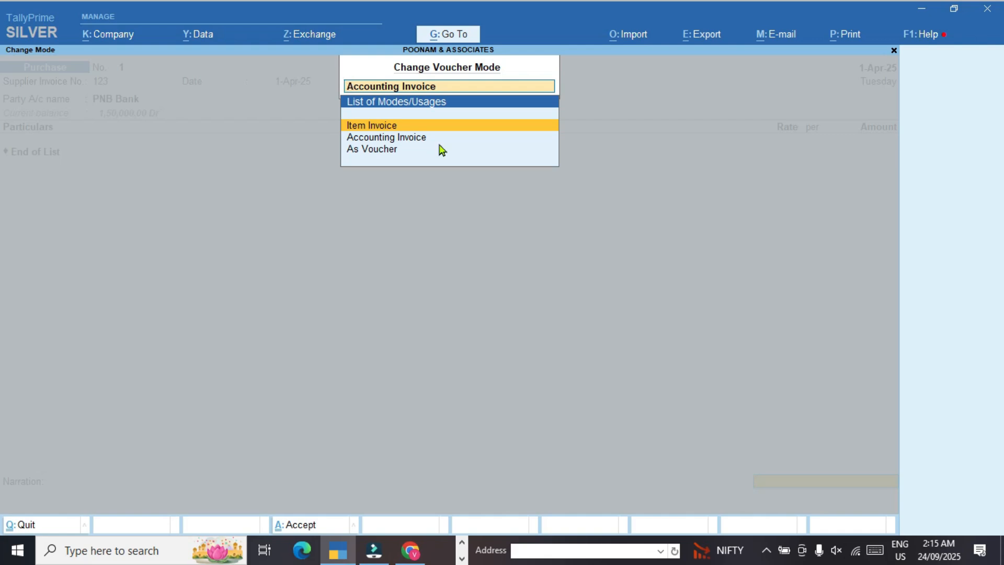
key(Return)
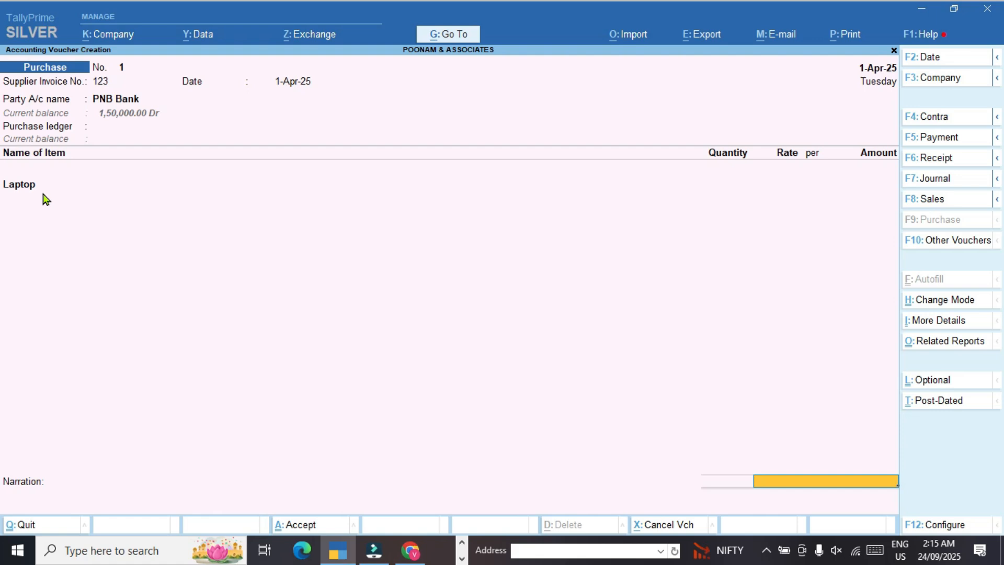
key(Return)
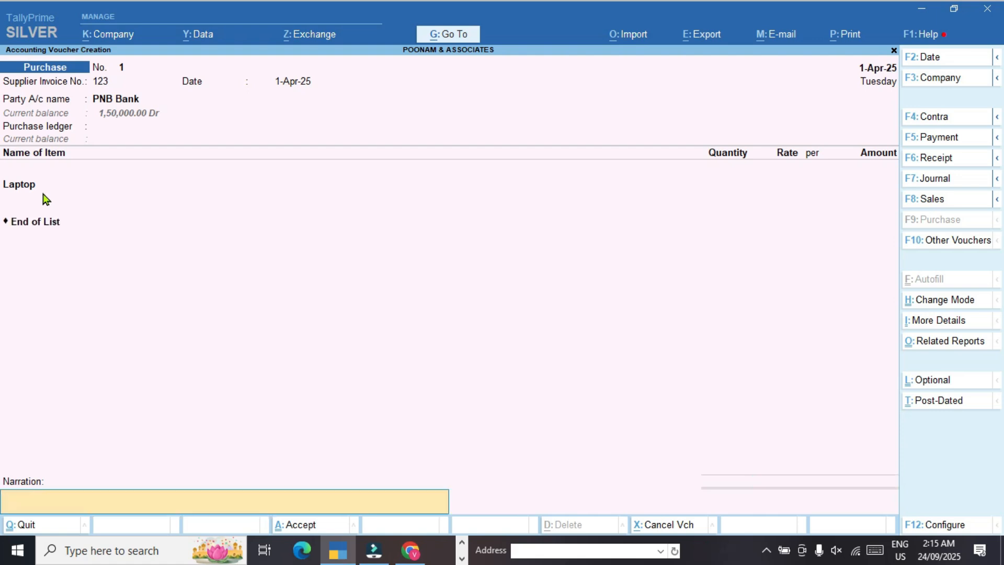
- Go through the PNB Bank receipt and party details again and set the purchase ledger to Purchase
click(105, 82)
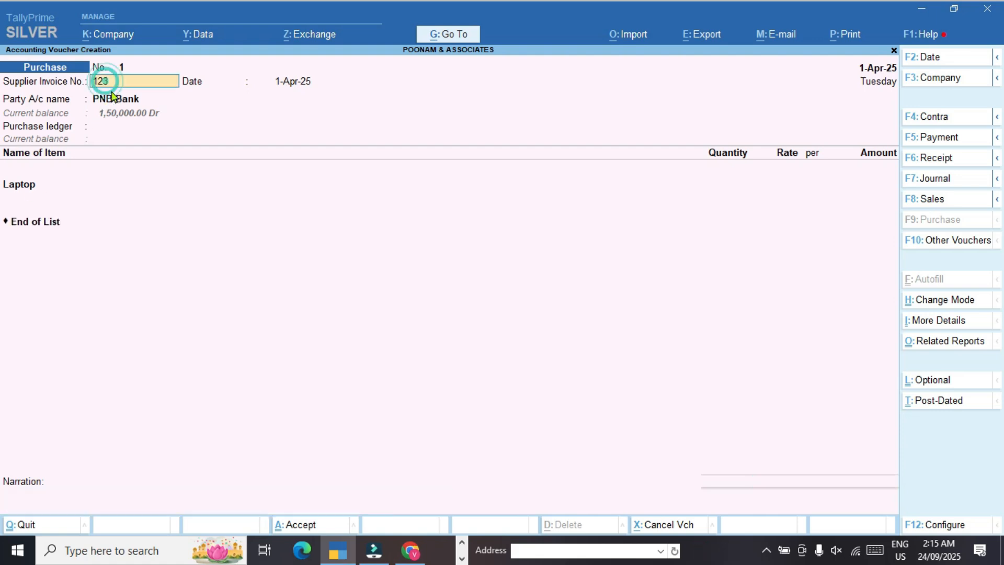
click(116, 101)
key(Return)
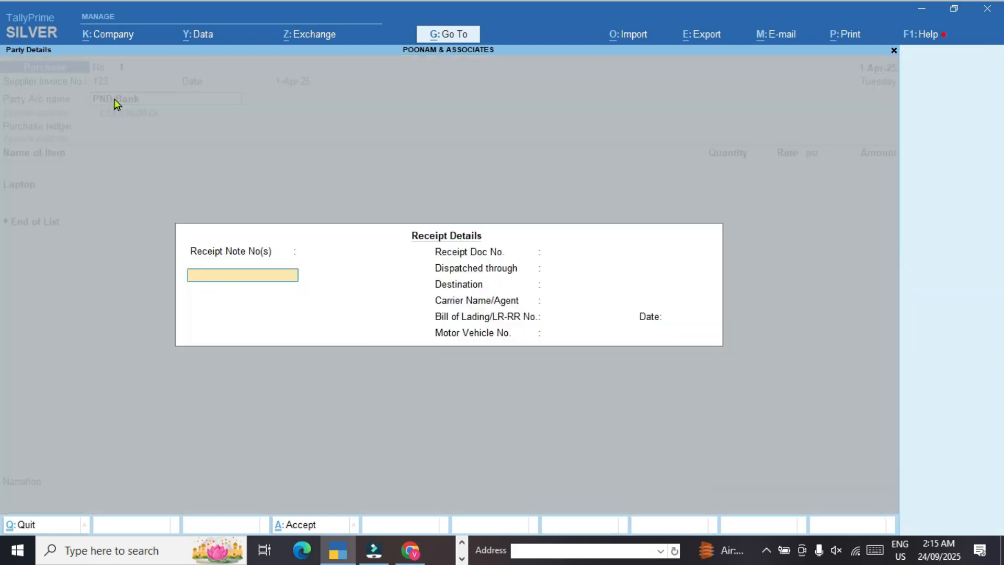
key(Return)
key(Return)
key(Return)
key(Return)
key(Return)
key(Return)
key(Return)
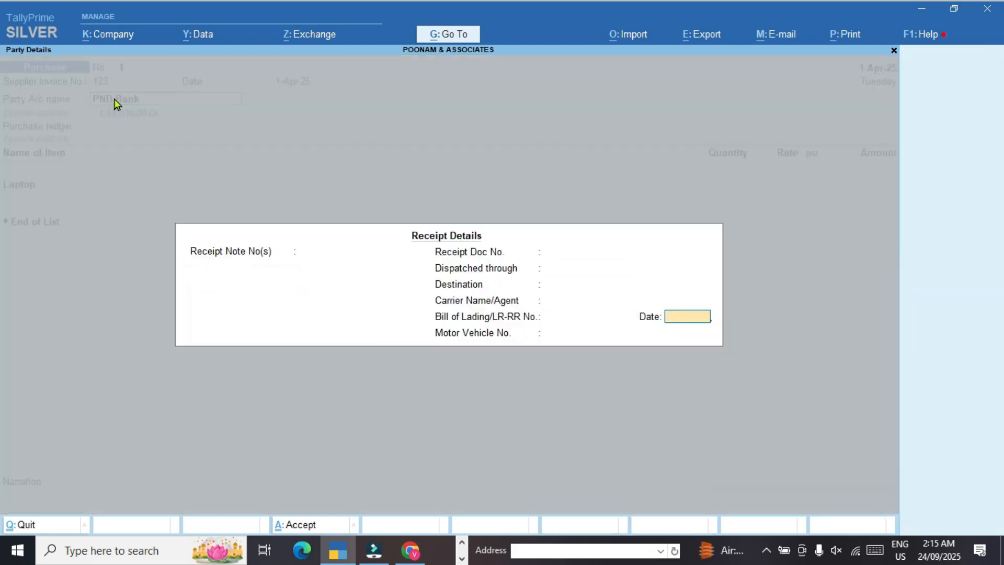
key(Return)
key(Return)
key(Return)
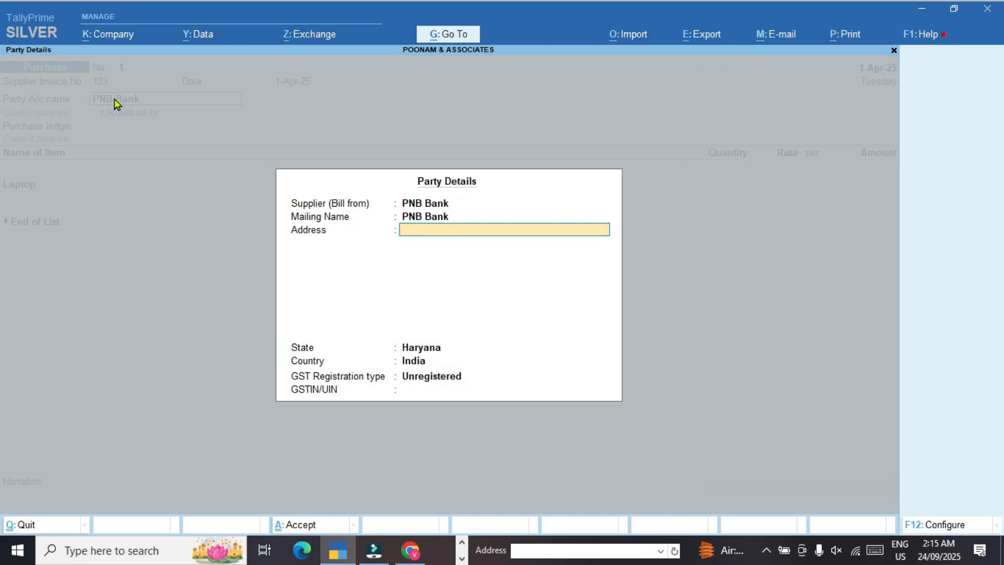
key(Return)
key(Return)
key(Return)
key(Return)
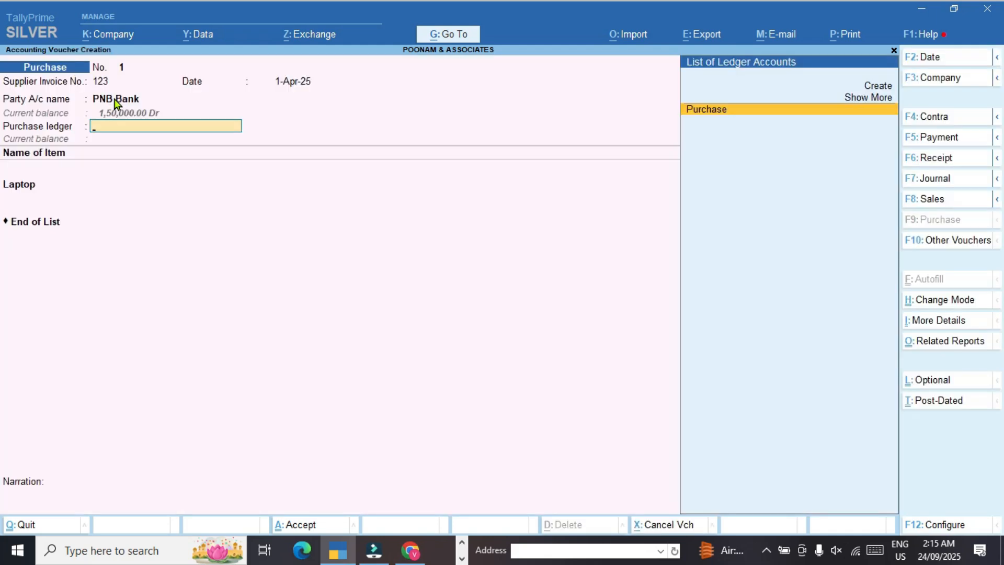
key(Return)
key(Return)
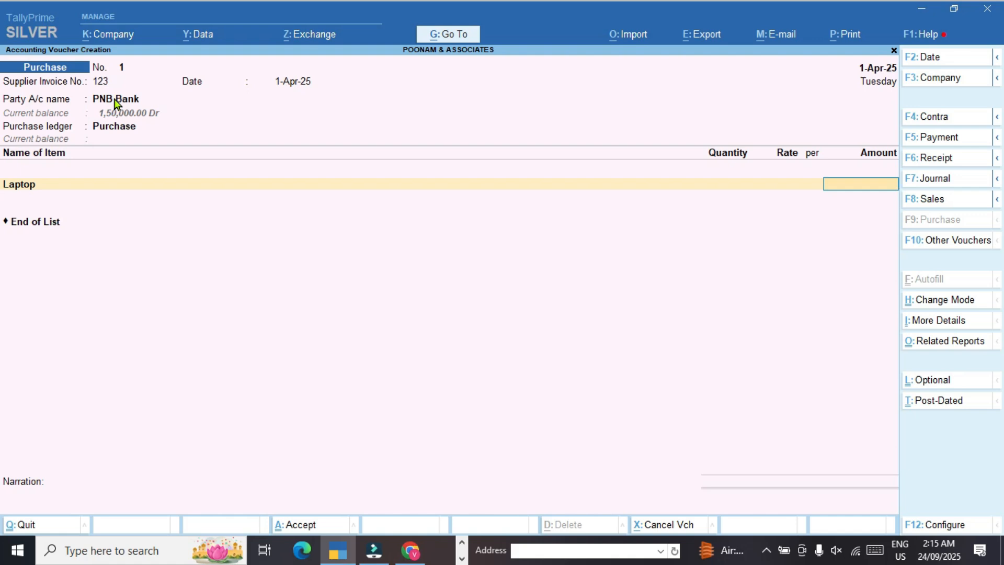
- Reapply the Item Invoice mode to the purchase voucher
key(ctrl+h)
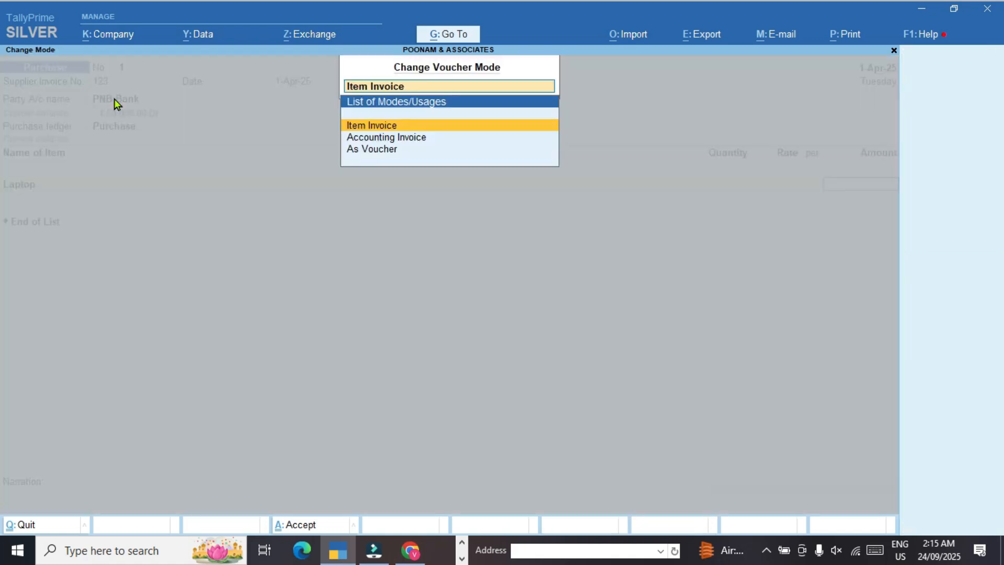
click(429, 141)
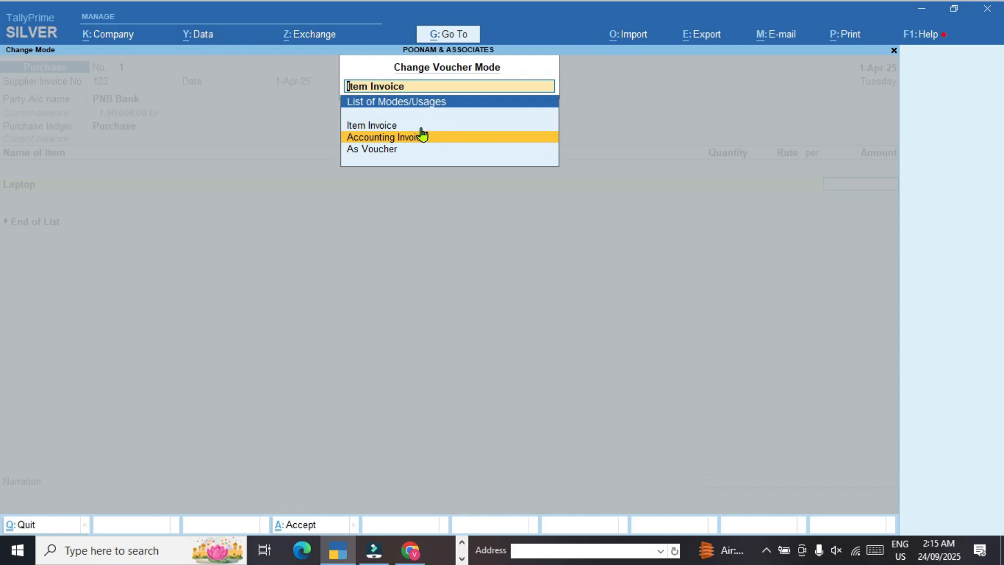
key(Up)
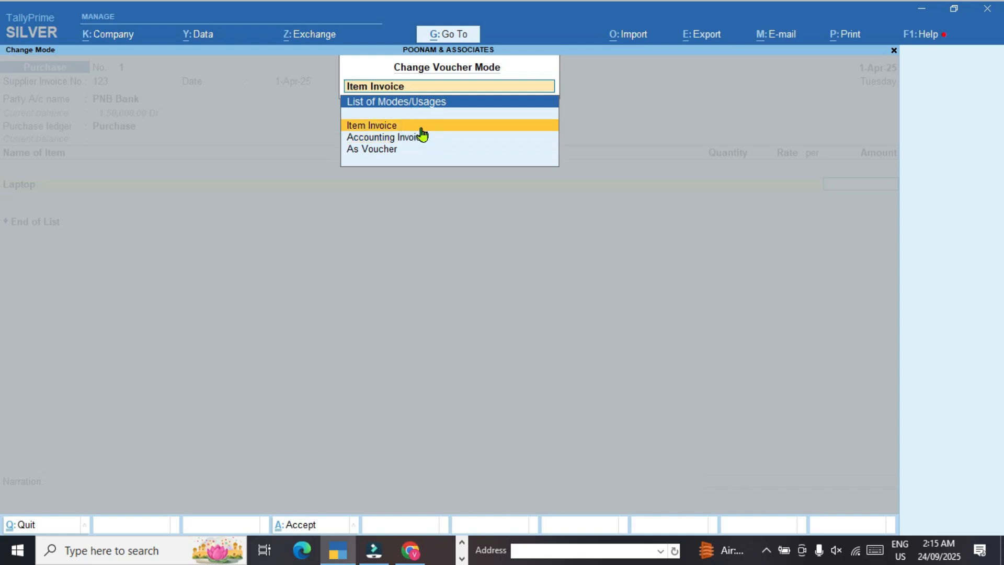
key(Return)
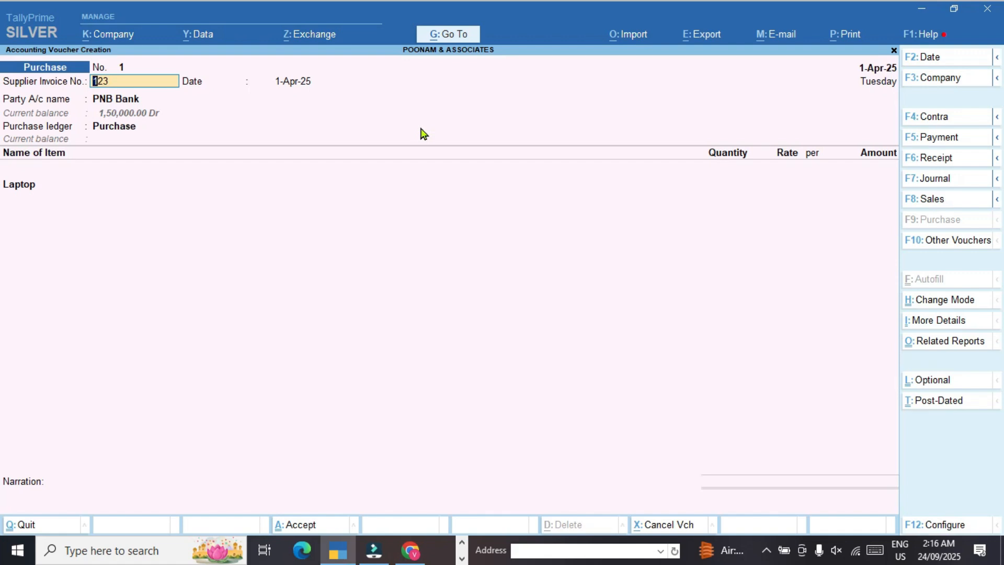
- Try to enter 200000 as the amount on the Laptop line, and clear it
click(735, 175)
key(Return)
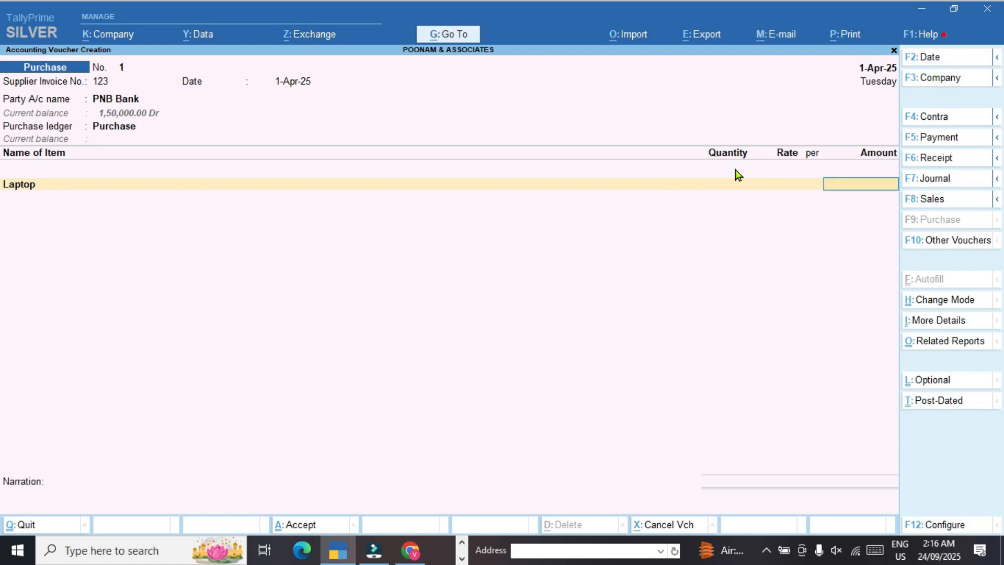
text(200000)
key(BackSpace)
key(BackSpace)
key(BackSpace)
key(BackSpace)
key(BackSpace)
key(BackSpace)
- Quit the purchase voucher without saving and open the Laptop stock item for alteration
key(Escape)
key(y)
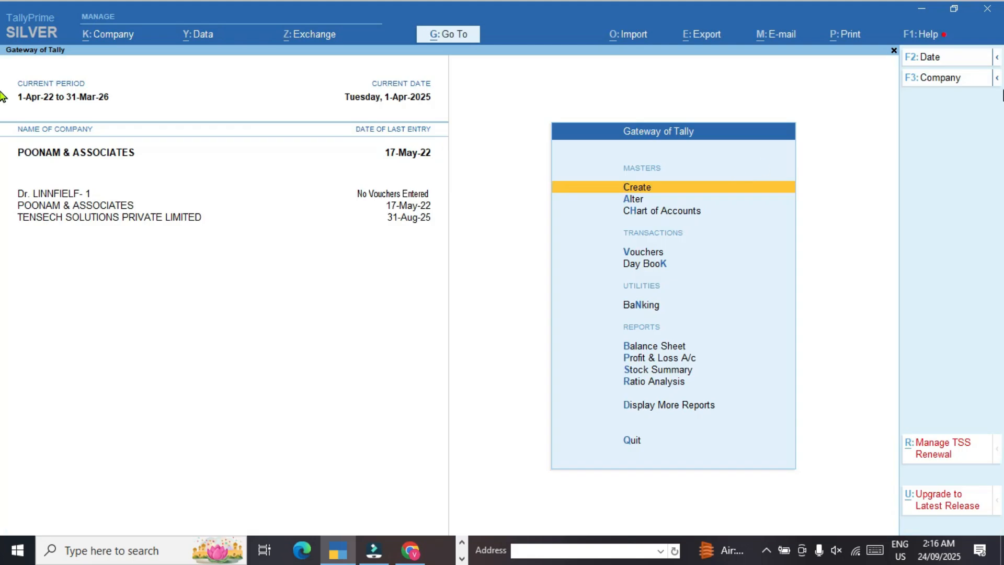
key(Down)
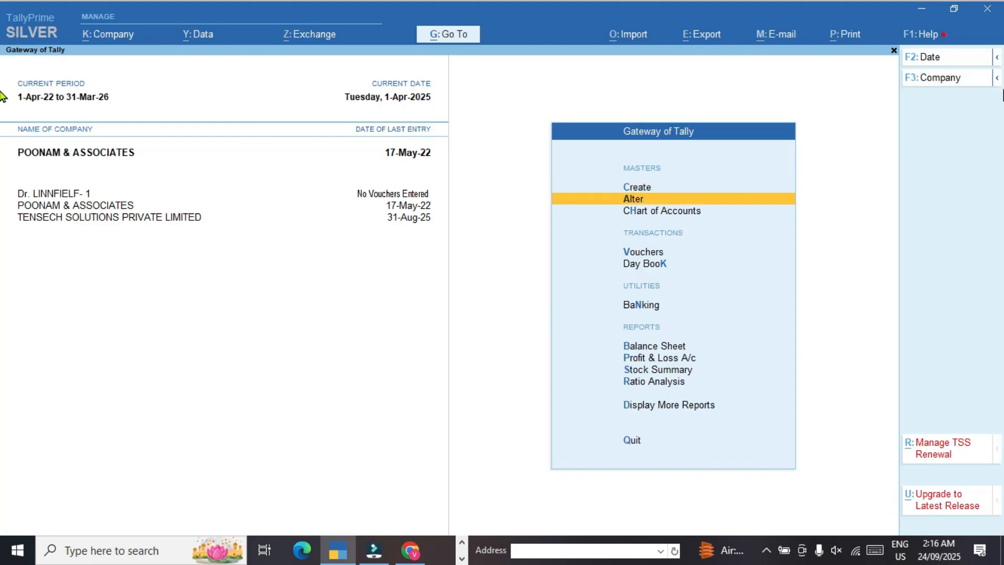
key(Return)
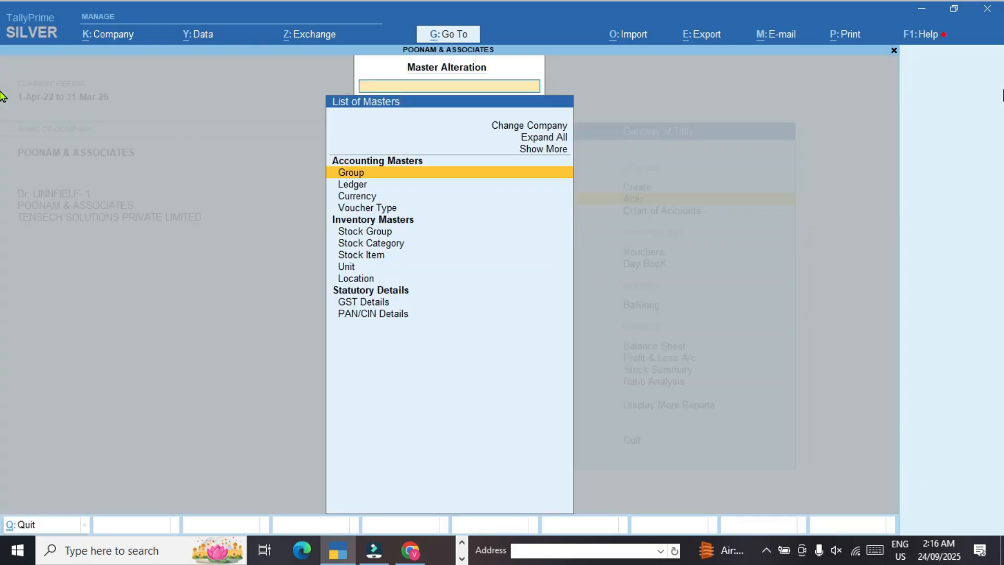
key(Down)
key(Down)
key(Down)
key(Down)
key(Down)
key(Down)
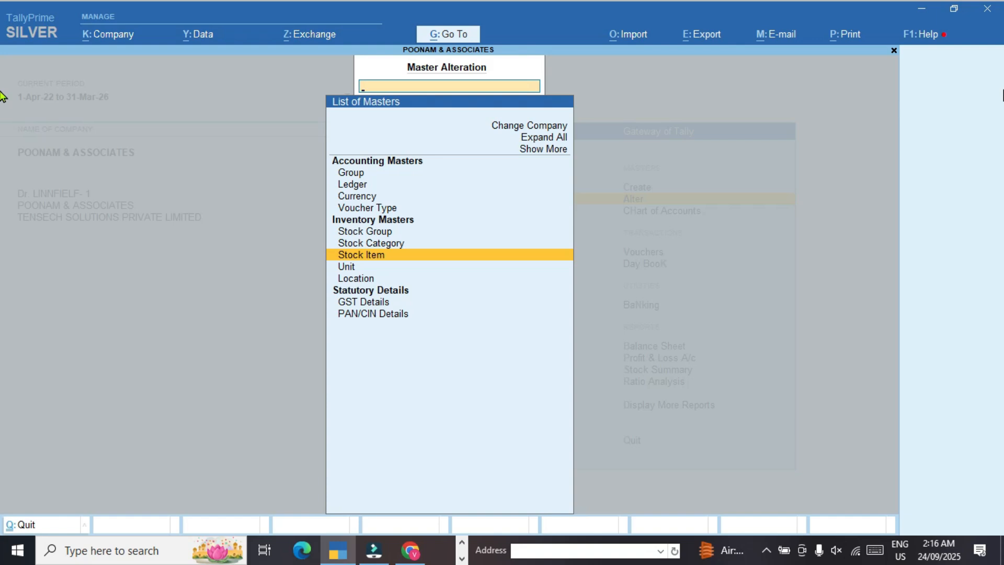
key(Down)
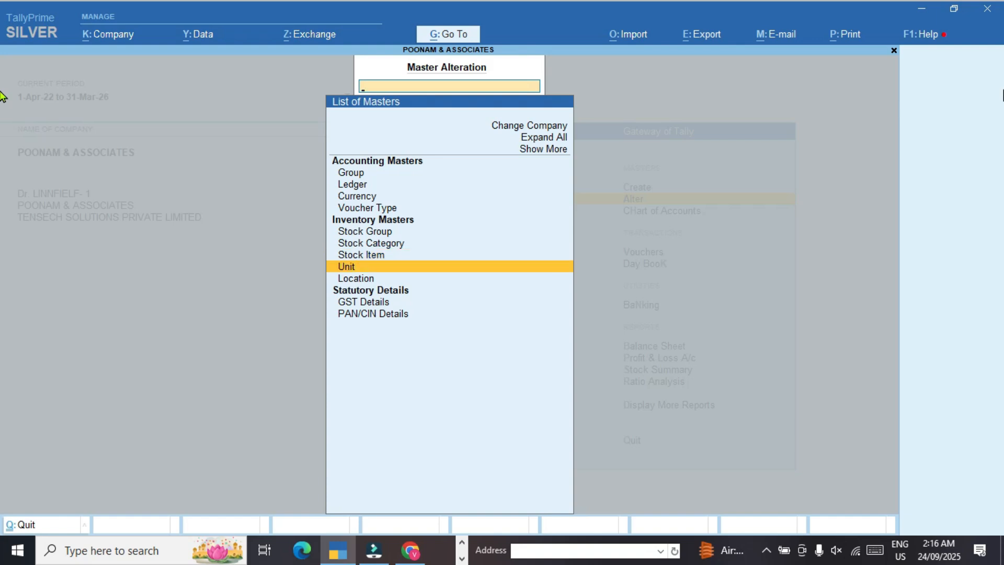
key(Up)
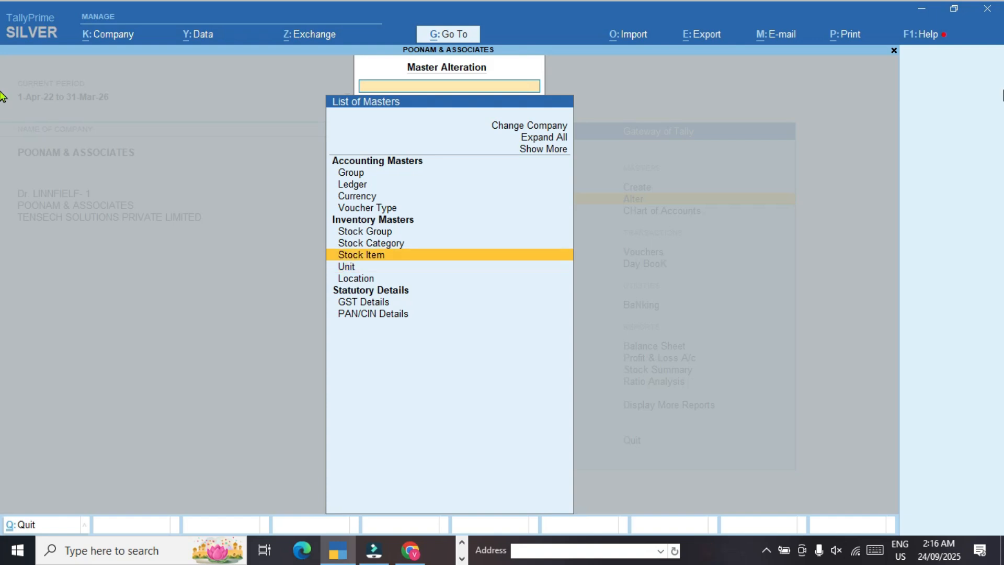
key(Return)
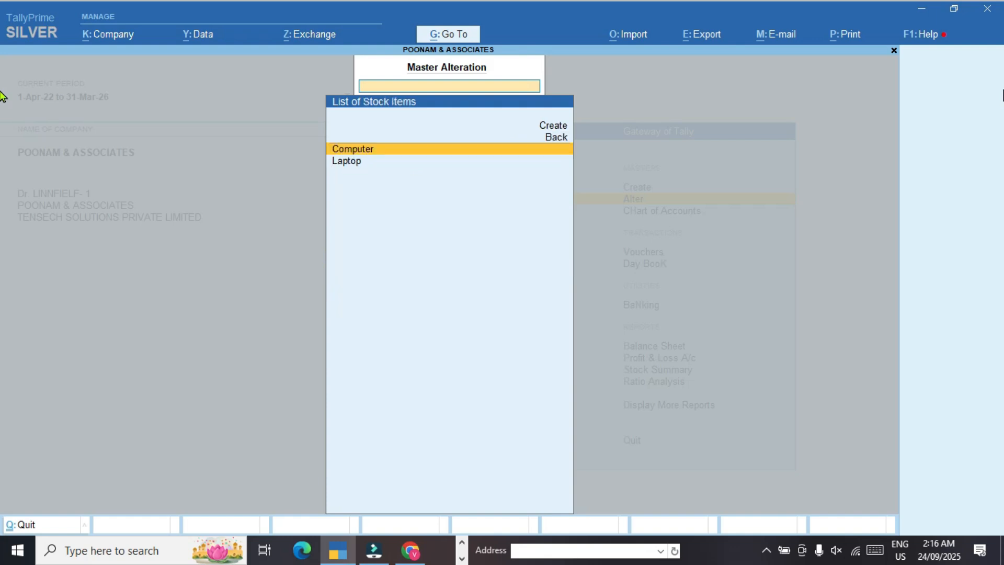
key(Down)
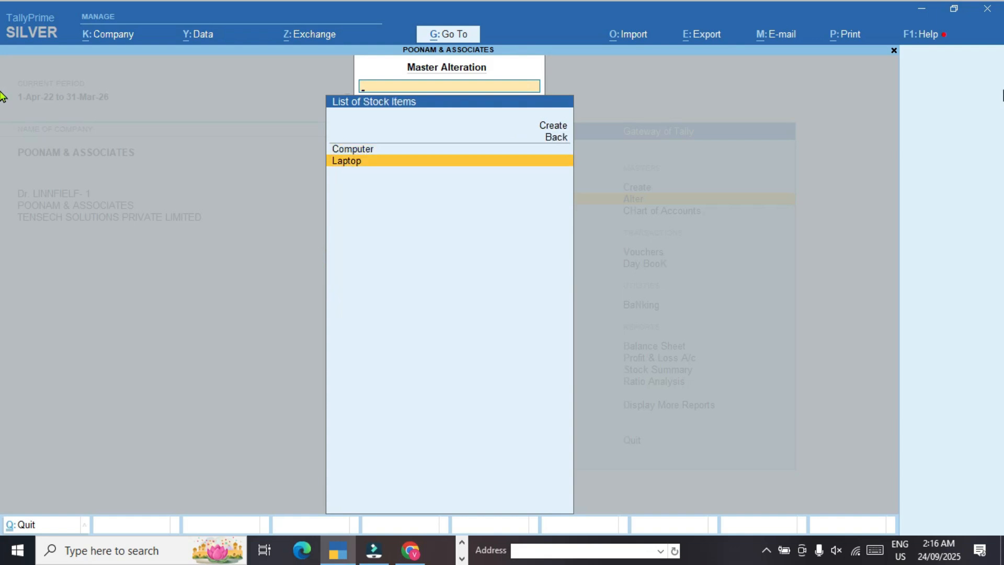
key(Return)
- Set the Laptop stock item's unit to Nos, leaving the alias blank and the group as Primary
key(Return)
key(Return)
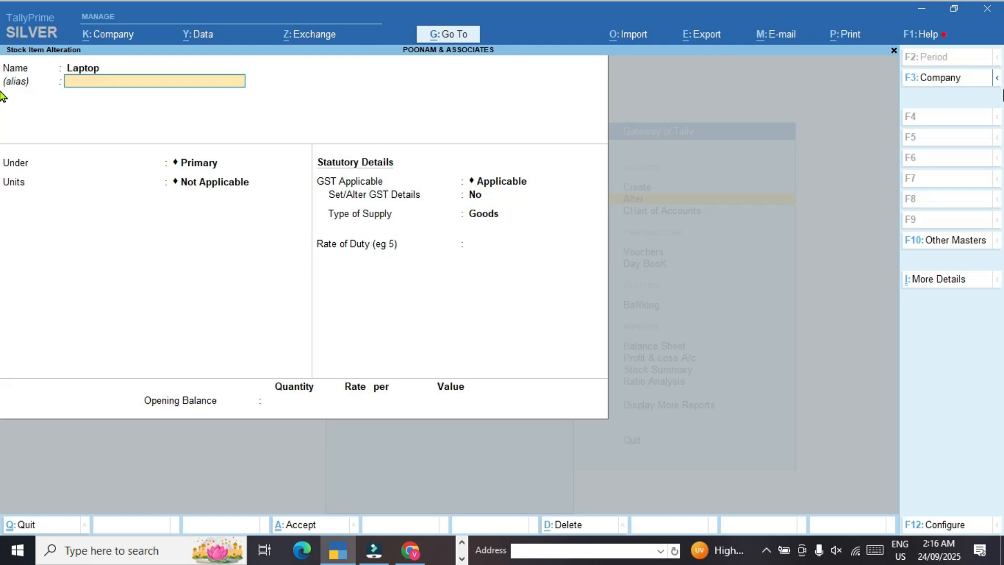
key(Return)
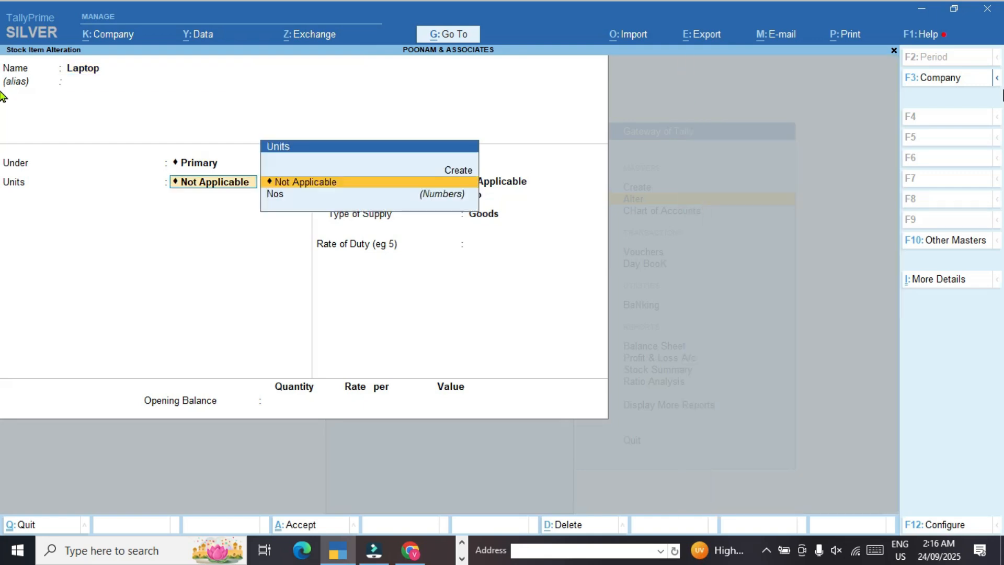
click(286, 197)
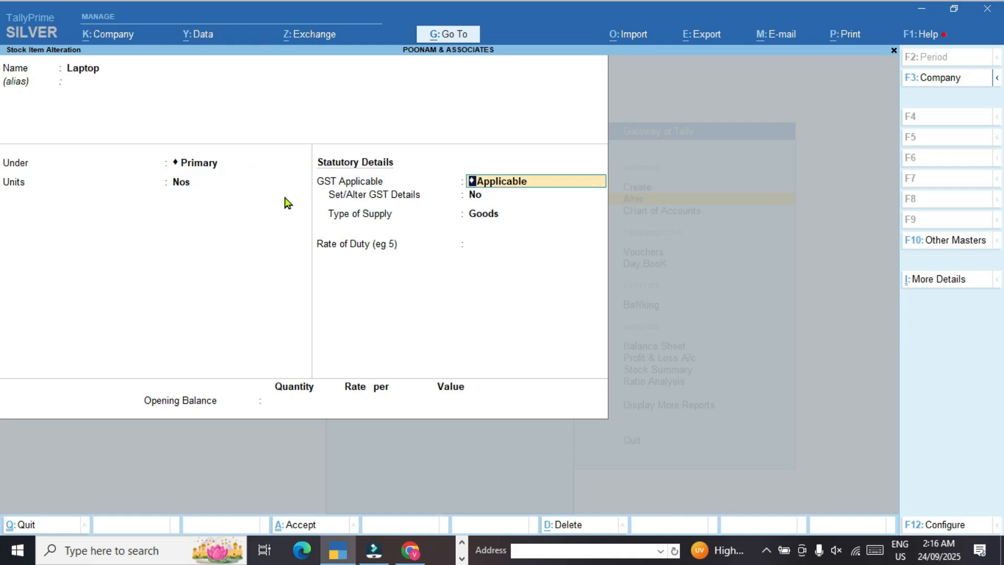
- Save the Laptop stock item with GST applicable, no GST details, supply type Goods and 0 duty rate, and return to the Gateway of Tally
key(Return)
key(Return)
key(Return)
key(Return)
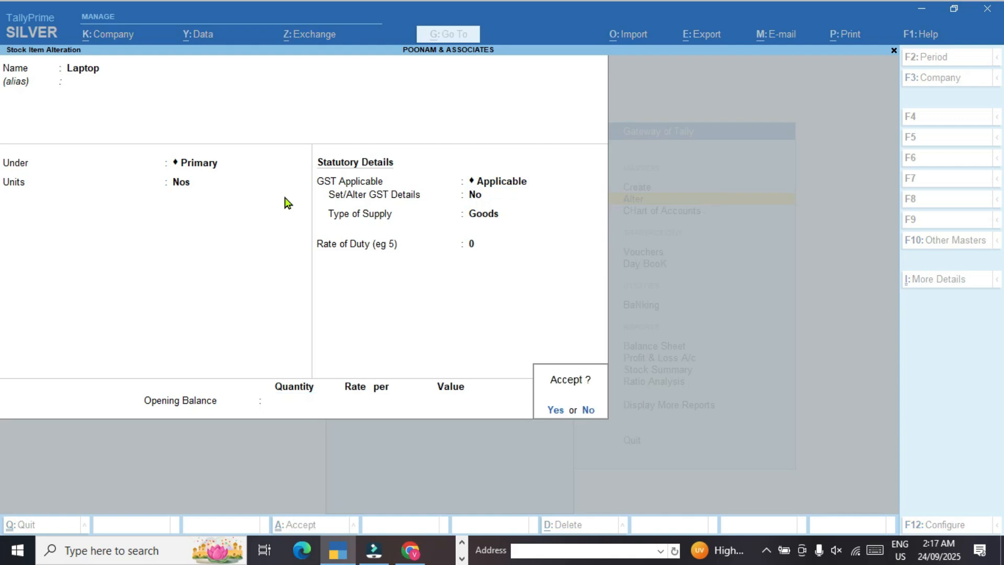
key(Return)
key(Escape)
key(Escape)
key(Escape)
key(Escape)
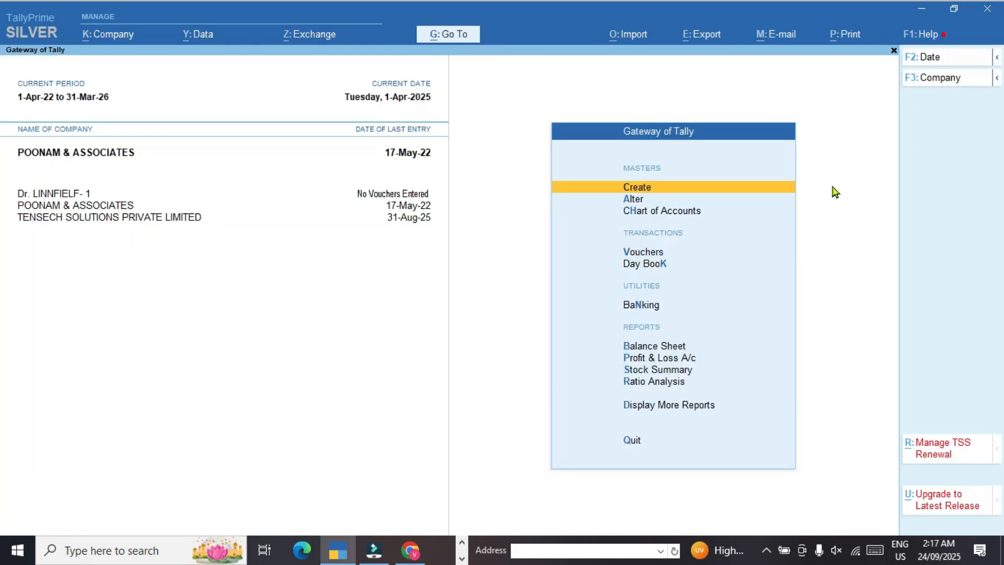
- Start a purchase voucher with supplier invoice number 123 dated 1-Apr-25 and PNB Bank as the party account
click(645, 253)
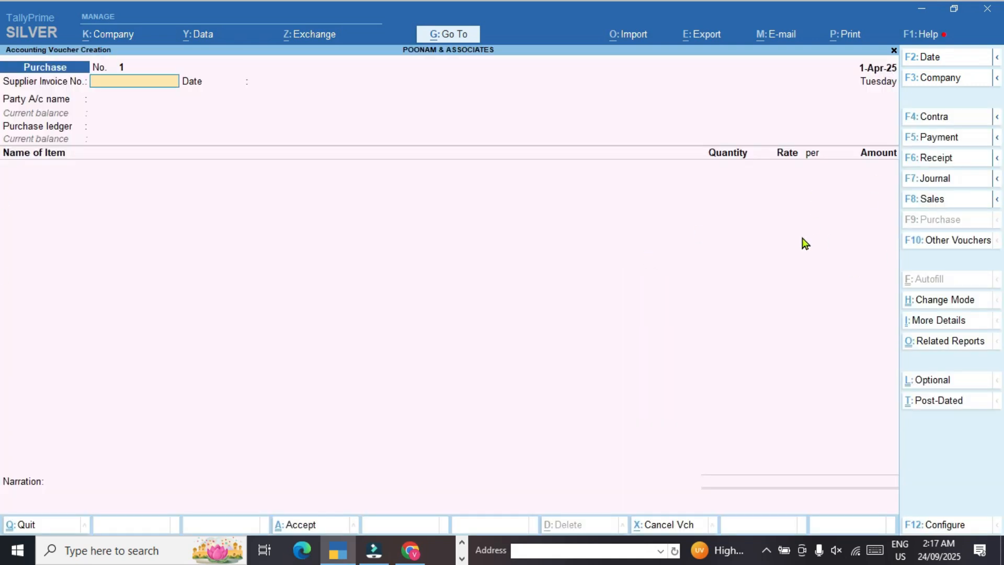
text(123)
key(Return)
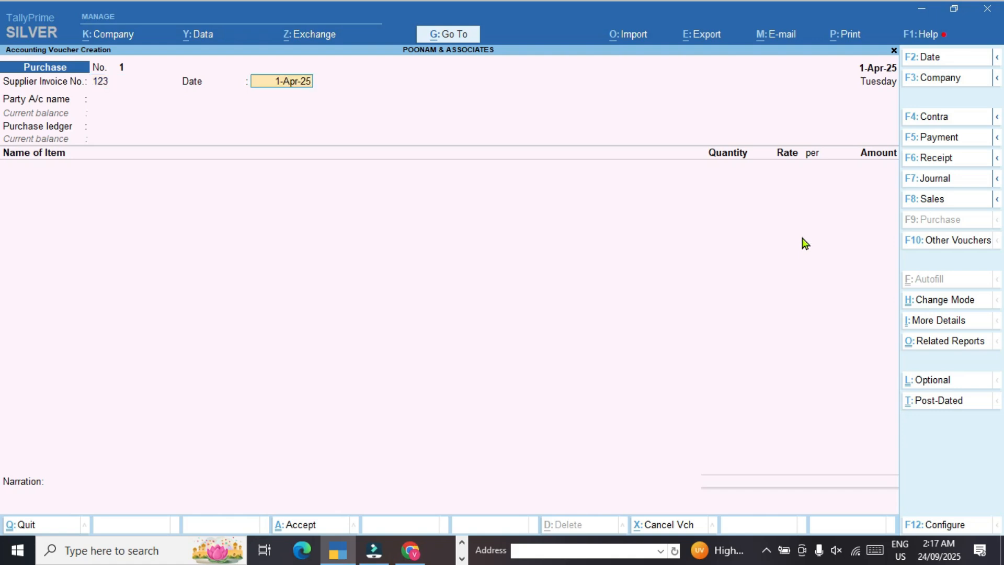
key(Return)
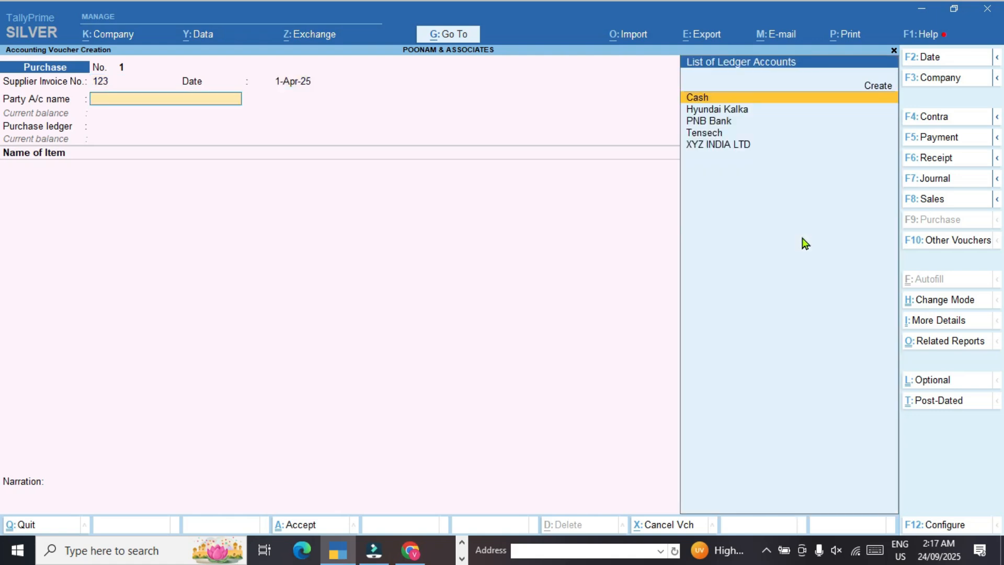
key(Down)
key(Down)
key(Return)
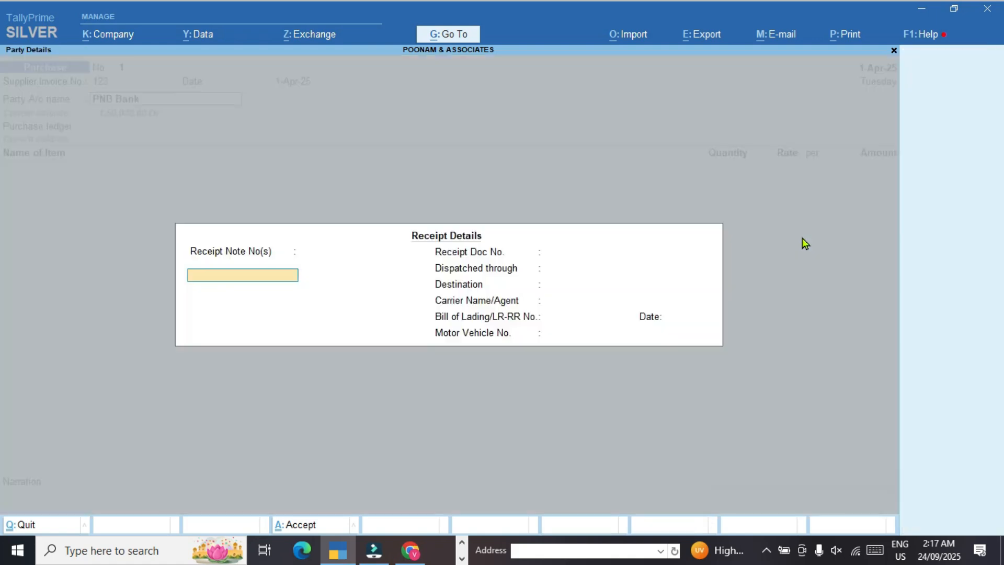
- Leave all receipt details of the purchase voucher blank and proceed to the party details
key(Return)
key(Return)
key(Return)
key(Return)
key(Return)
key(Return)
key(Return)
key(Return)
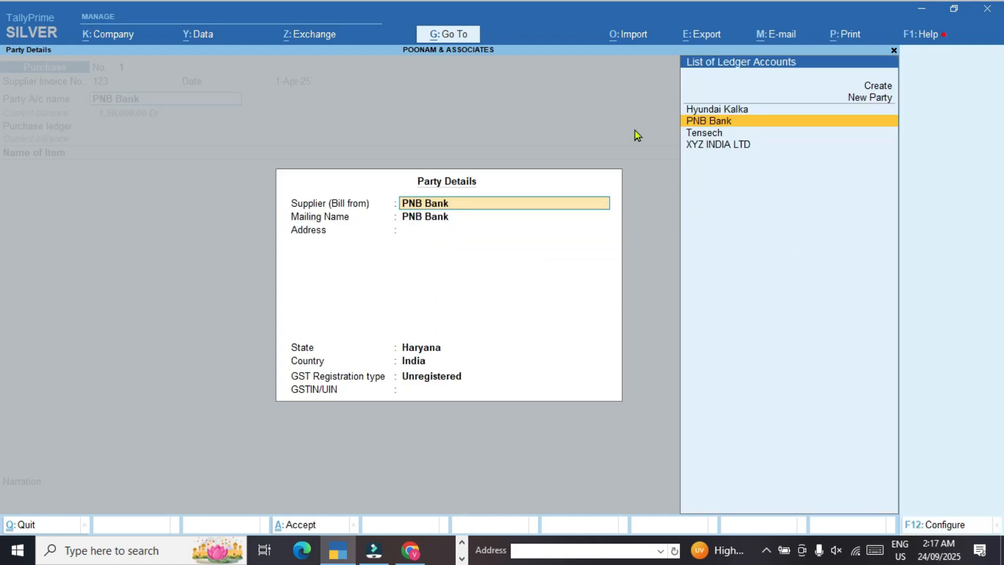
- Set the bill-from supplier to XYZ INDIA LTD with Regular GST registration, leaving the address and GSTIN blank
key(Down)
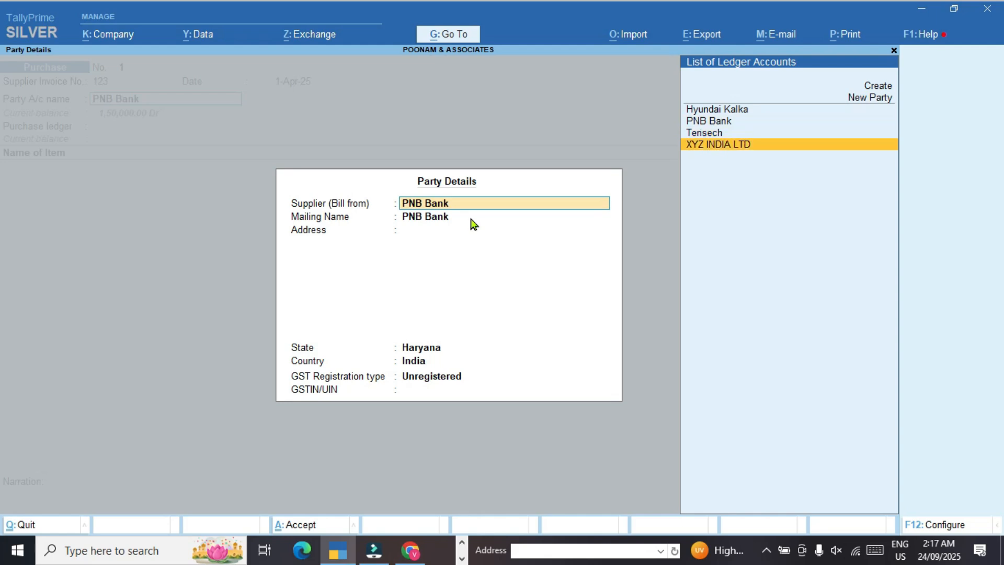
key(Return)
key(Return)
key(Return)
key(Return)
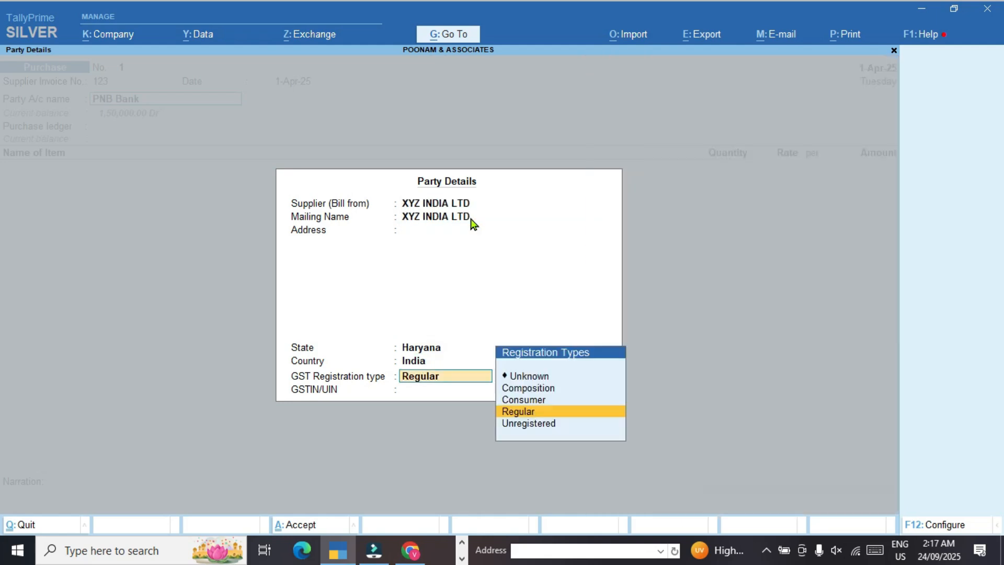
key(Return)
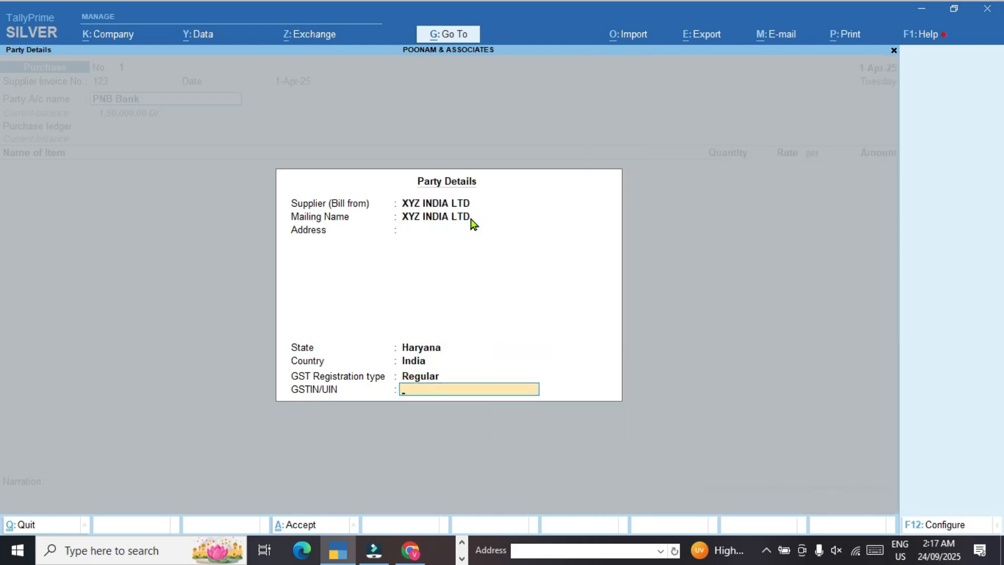
key(Return)
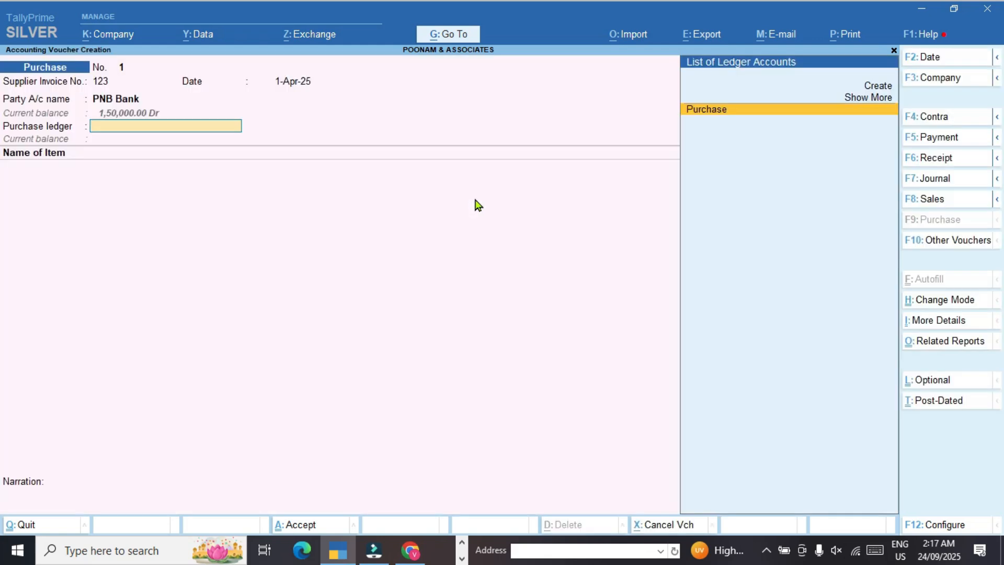
- Choose the Purchase ledger and add a Laptop line with quantity 4 Nos at a rate of 50000
key(Return)
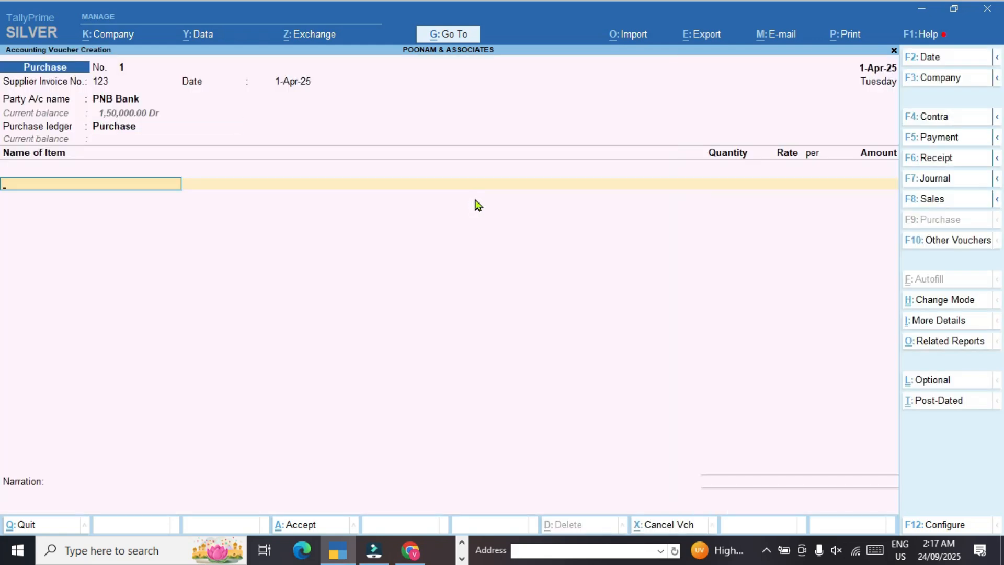
text(LAP)
key(Return)
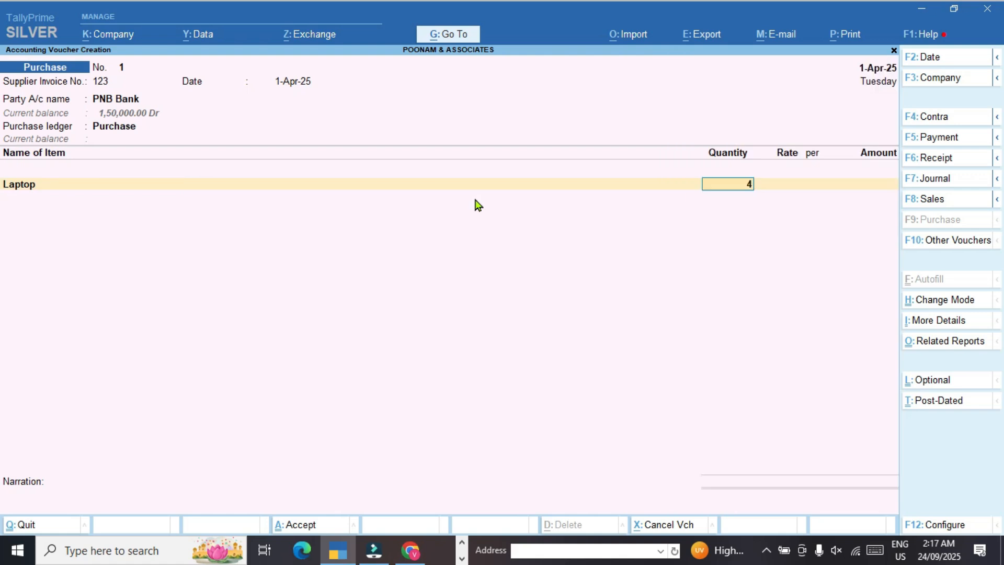
key(Return)
text(50000)
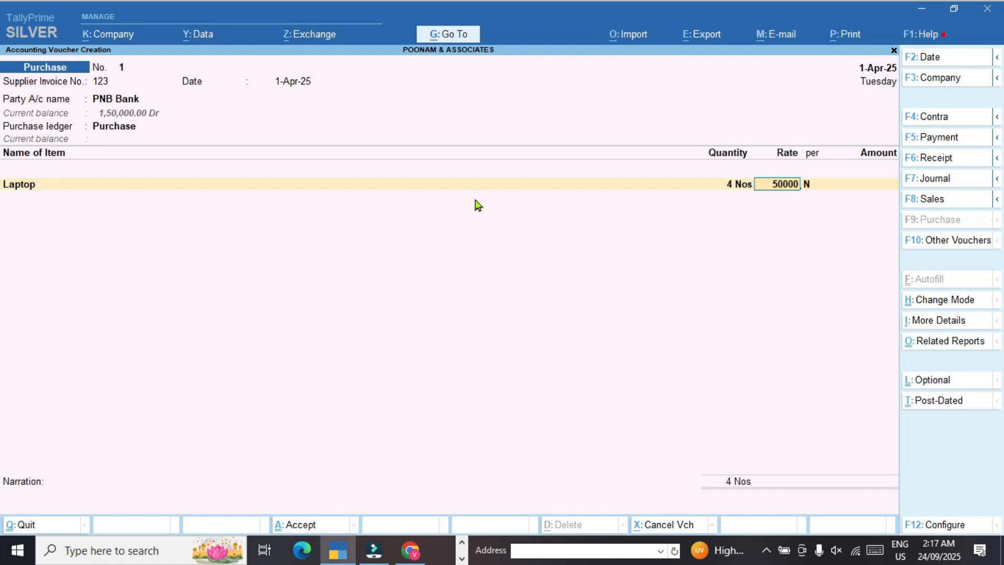
key(Return)
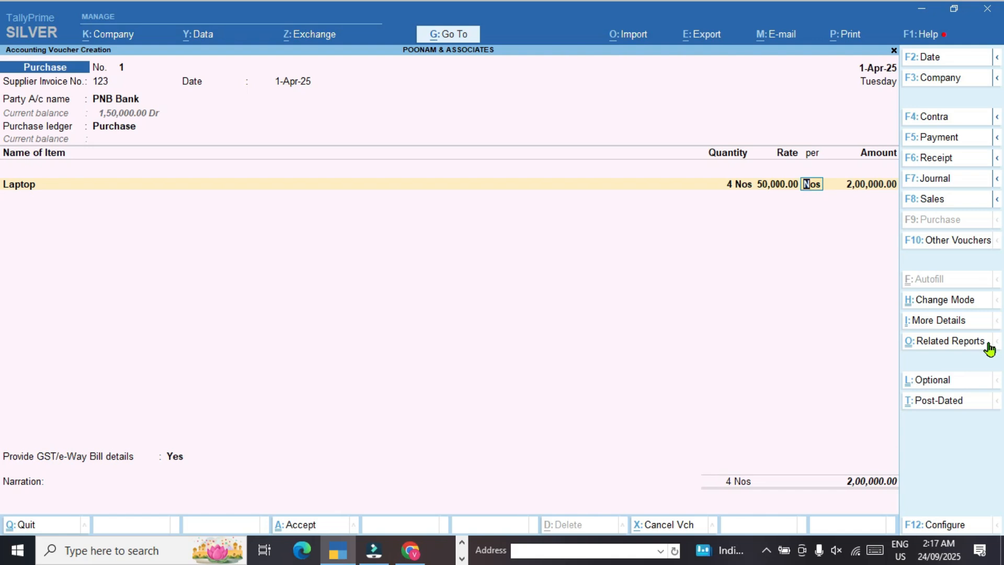
- Switch the purchase voucher to Accounting Invoice mode and back to Item Invoice, ending on the Laptop line's amount
key(ctrl+h)
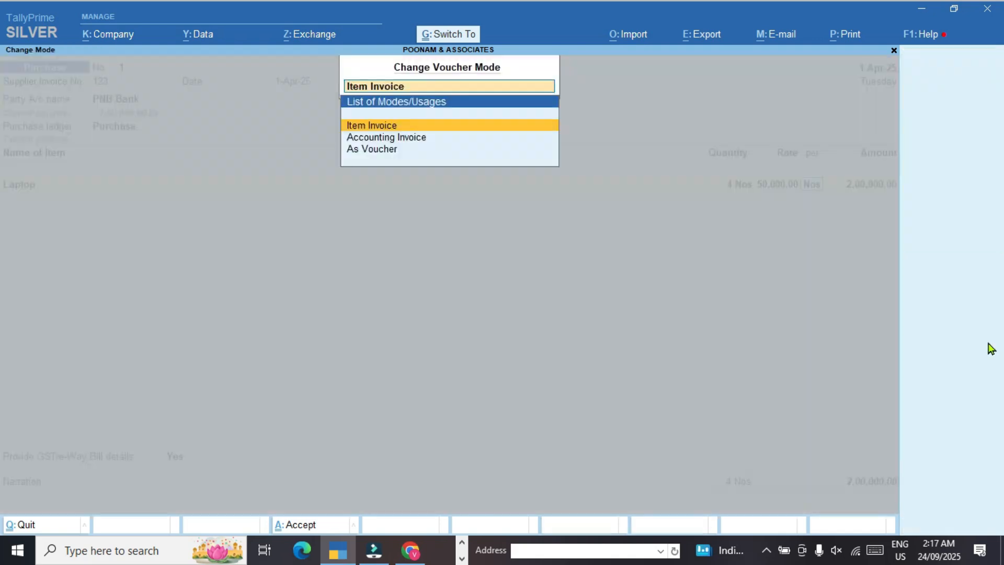
key(Down)
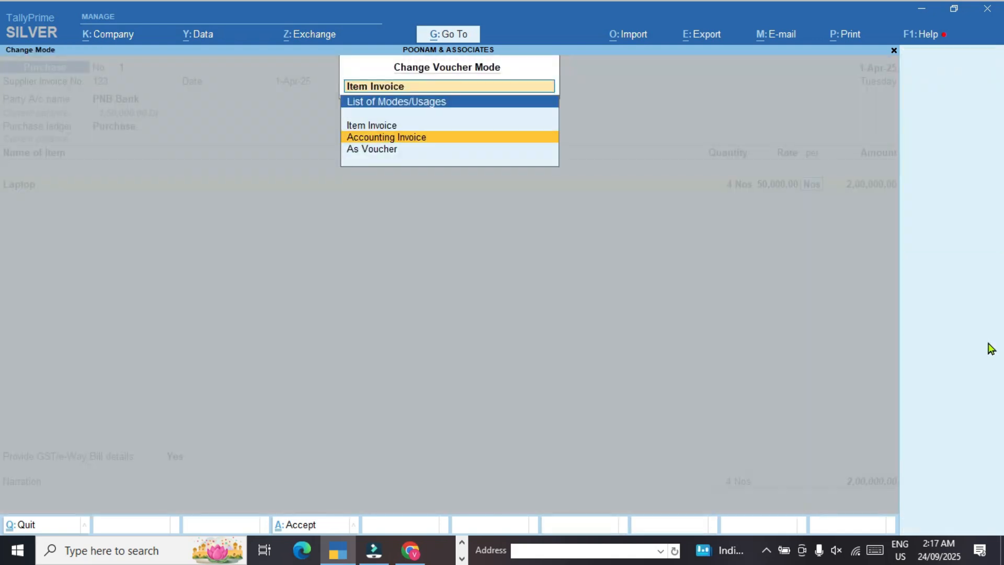
key(Return)
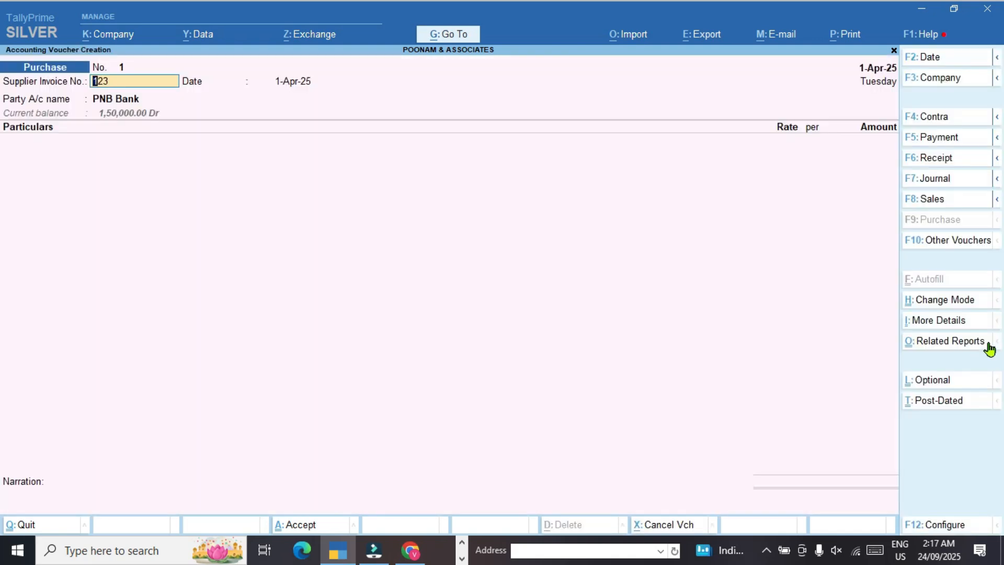
key(ctrl+h)
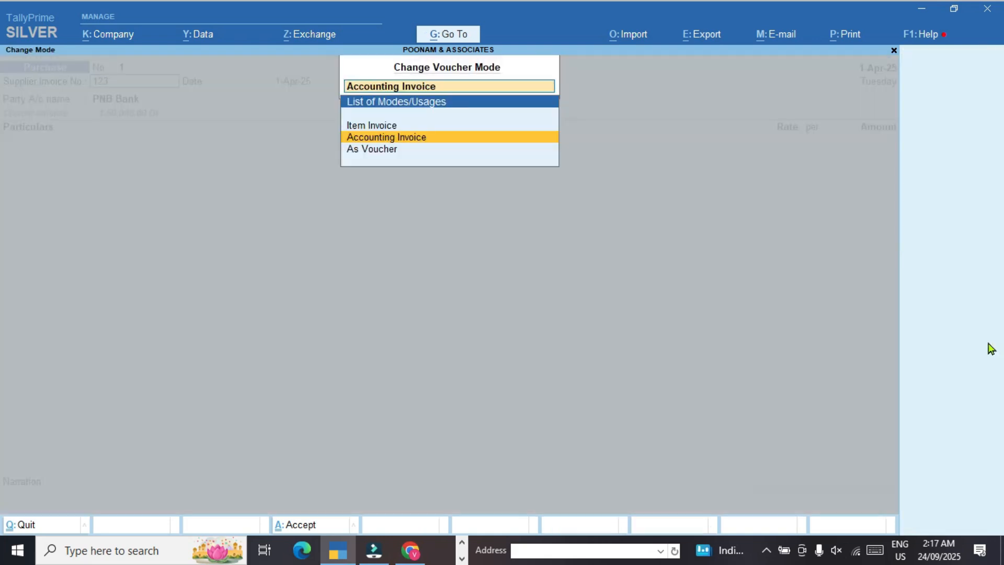
key(Up)
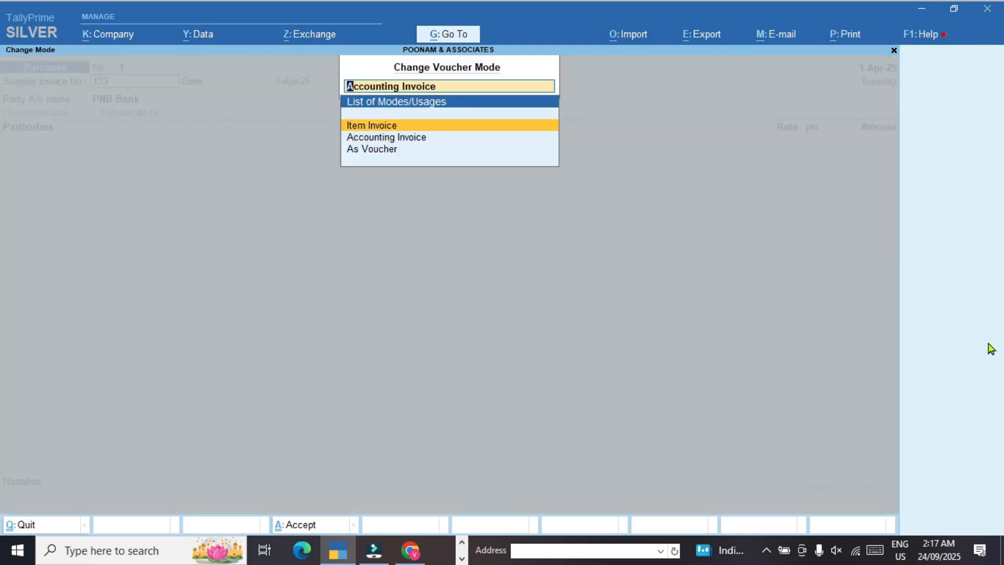
key(Return)
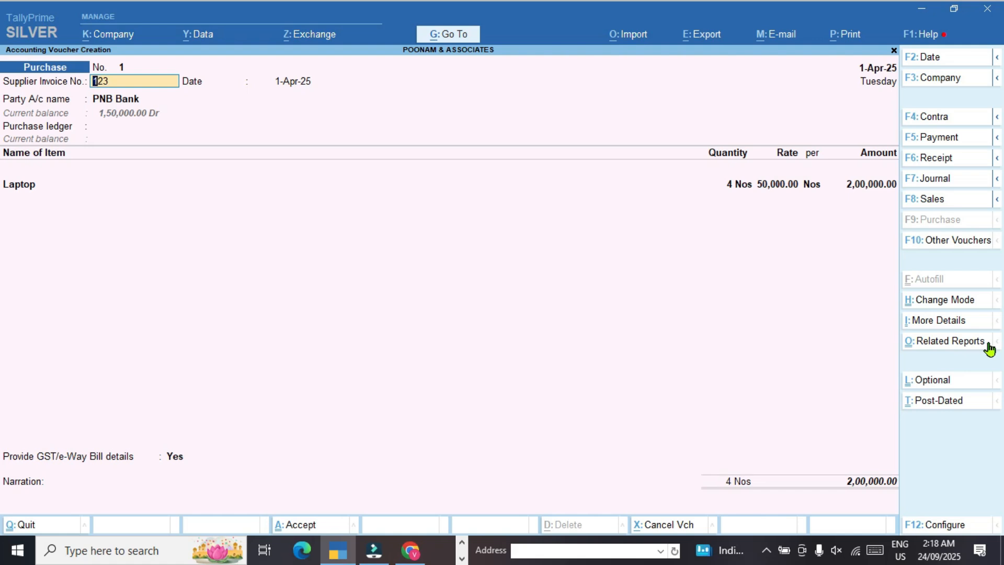
click(883, 188)
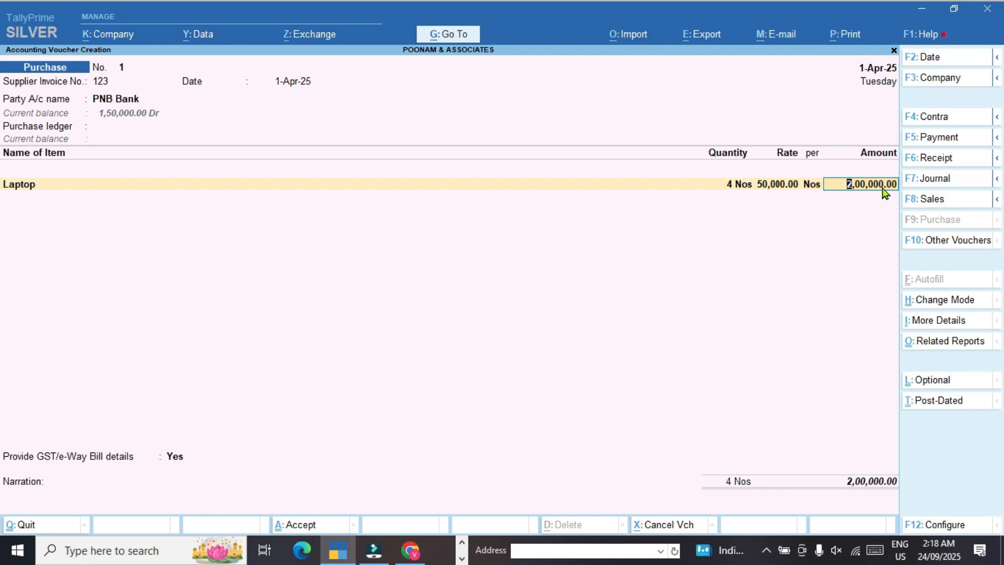
- Switch to Chrome, open YouTube Studio in a new tab and view the channel's public page
key(alt+Tab)
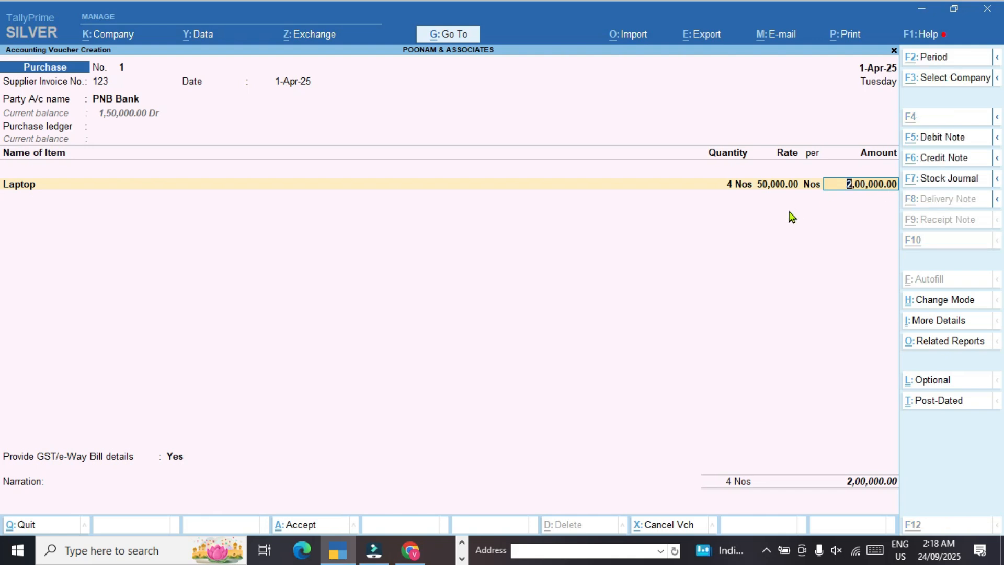
key(alt+Tab)
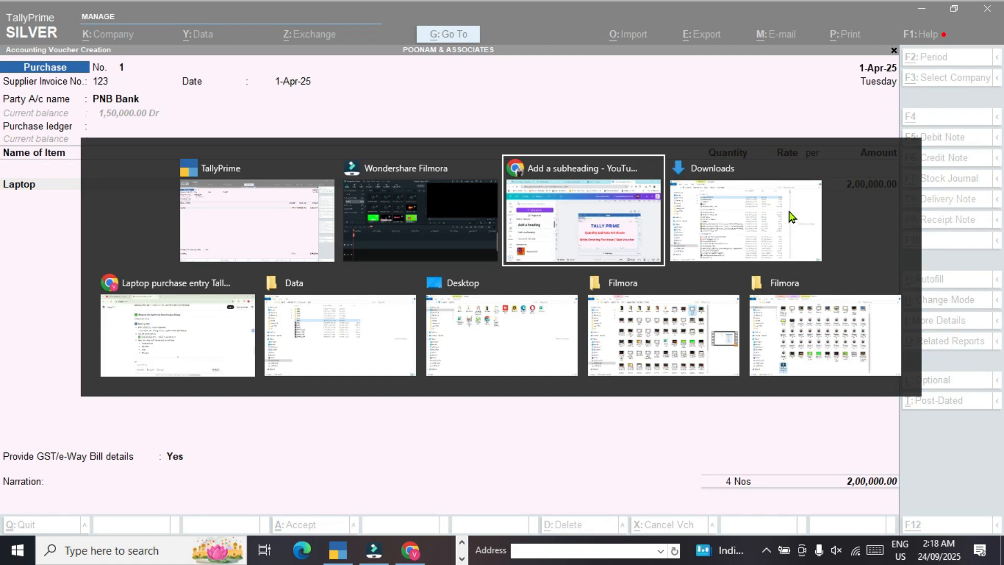
key(alt+Tab)
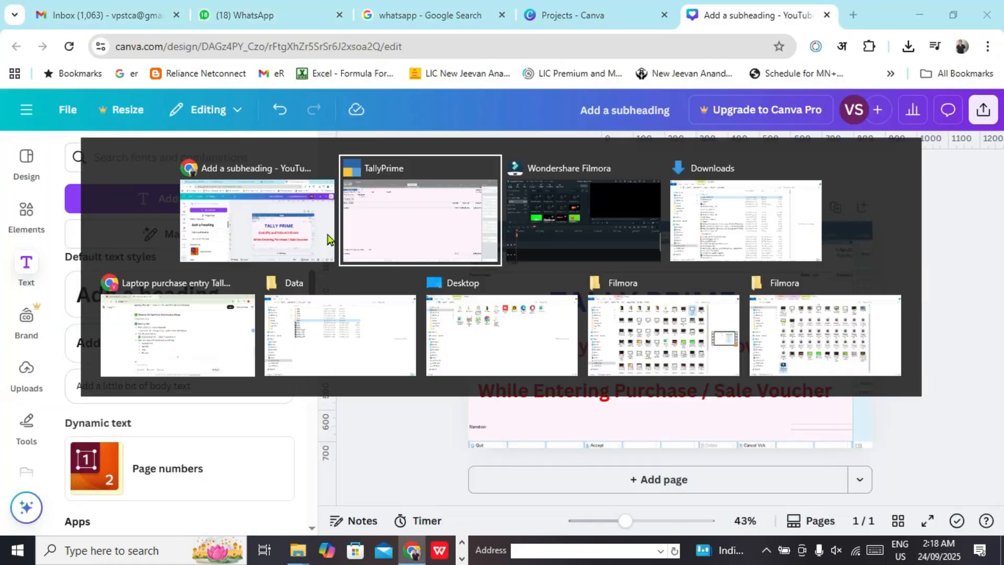
key(alt+Tab)
key(alt+Tab)
key(alt+Tab)
key(alt+Tab)
key(alt+Tab)
key(alt+Tab)
key(alt+Tab)
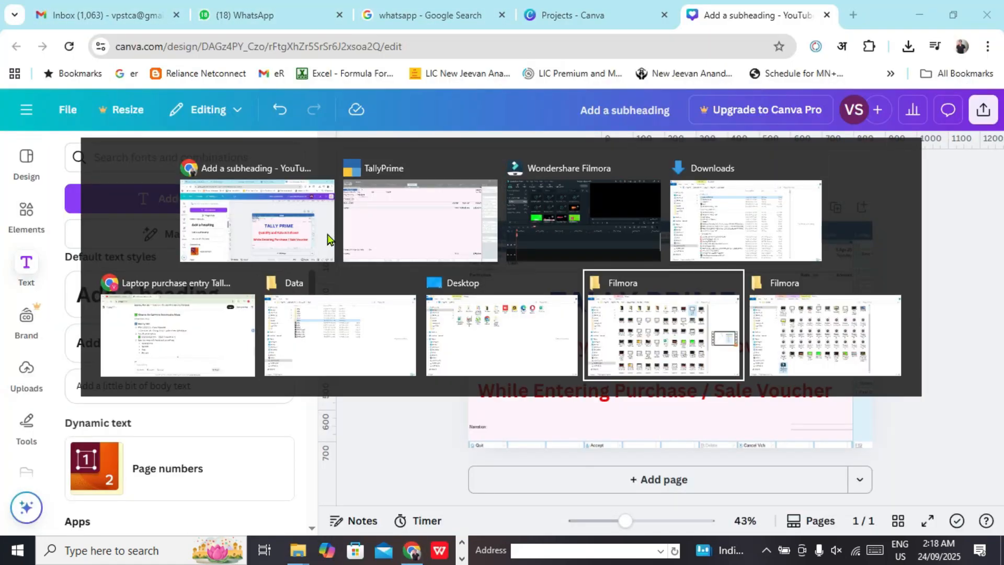
key(alt+Tab)
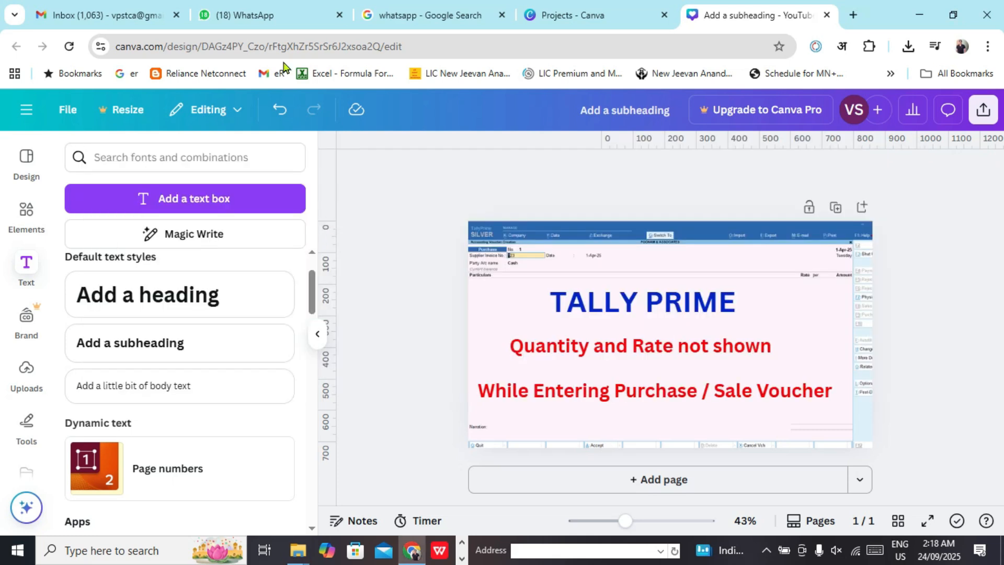
click(852, 16)
click(481, 243)
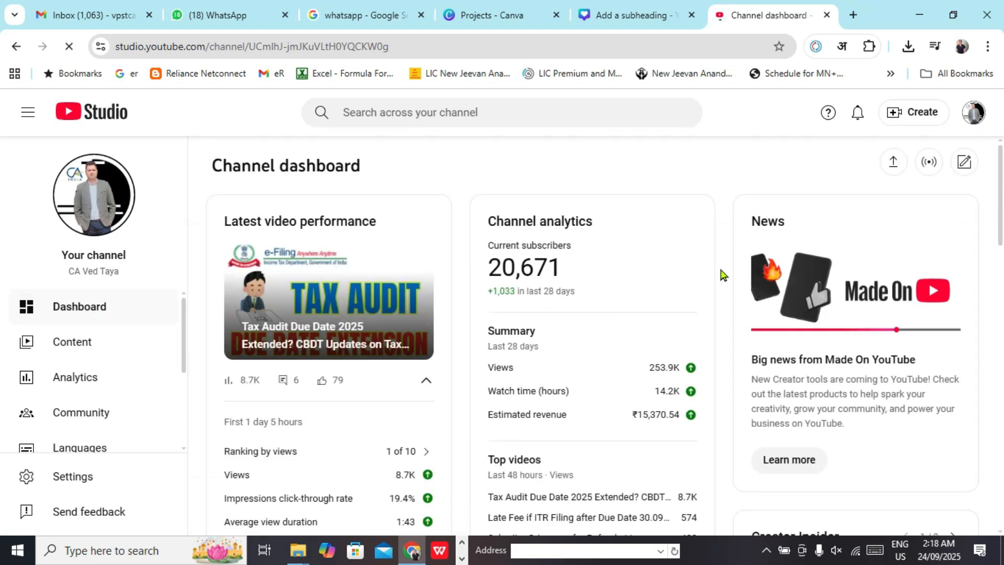
click(975, 117)
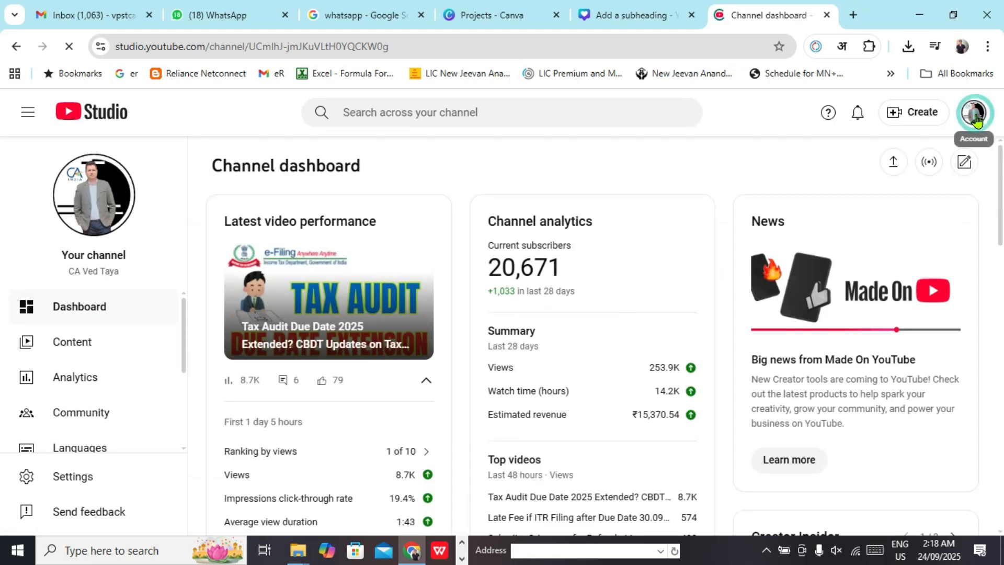
click(870, 204)
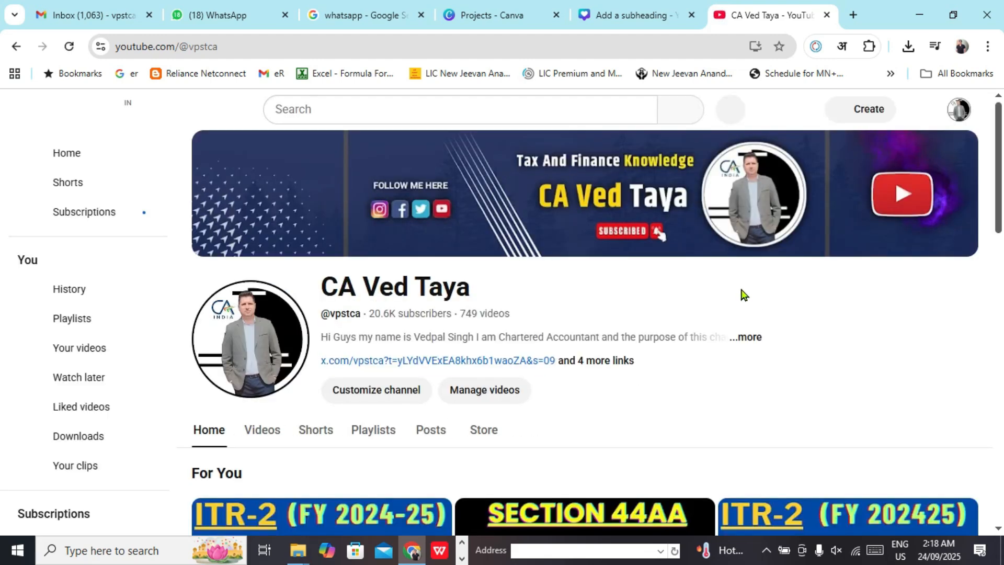
scroll(743, 294, down, 1)
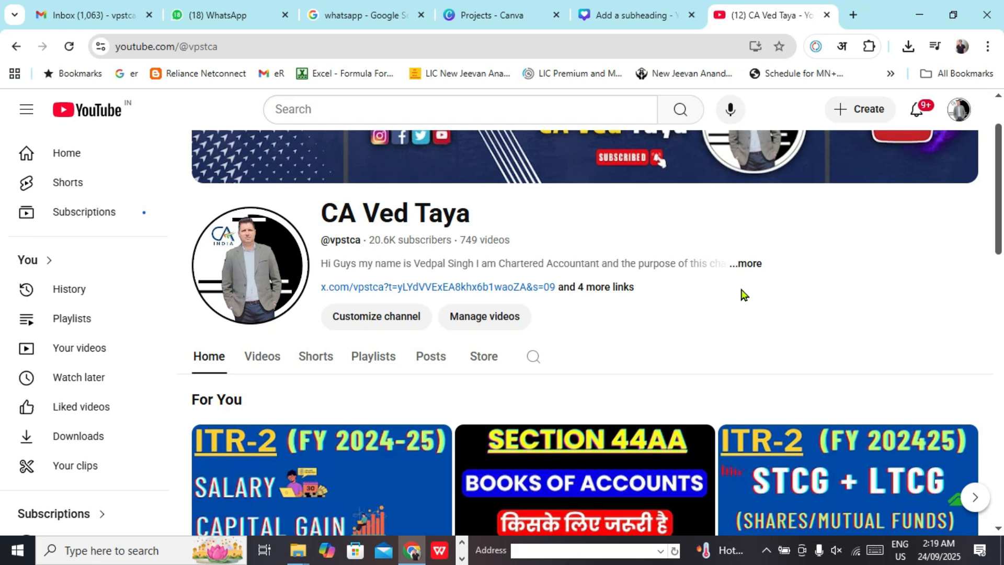
- Look back at the TallyPrime purchase voucher, and highlight the channel name on the YouTube page in Chrome
key(alt+Tab)
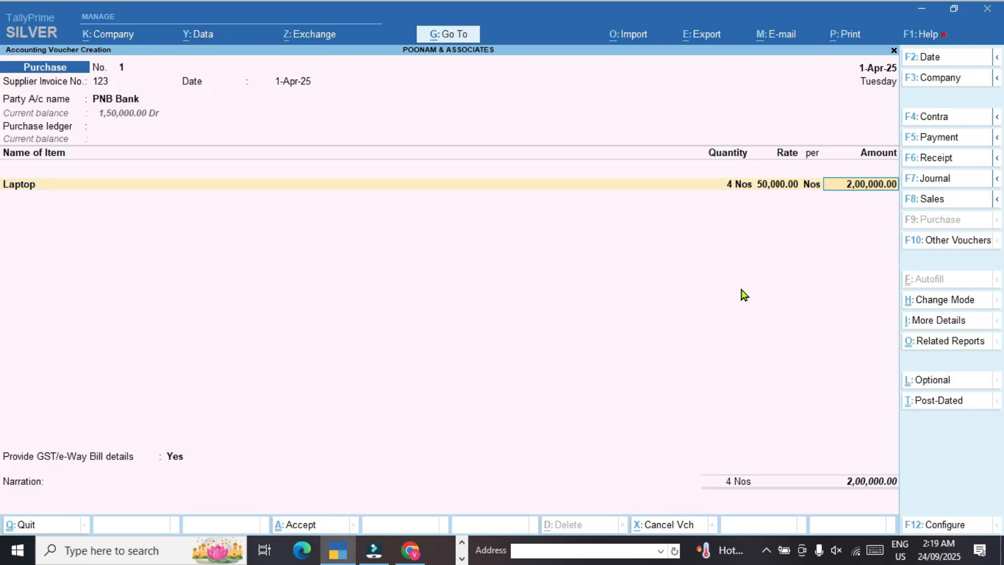
key(alt)
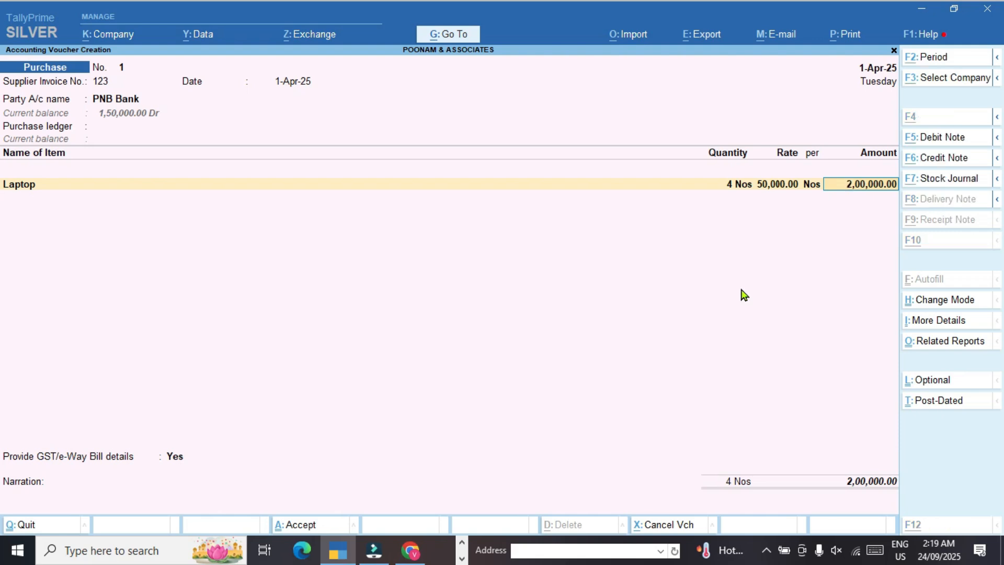
key(alt+Tab)
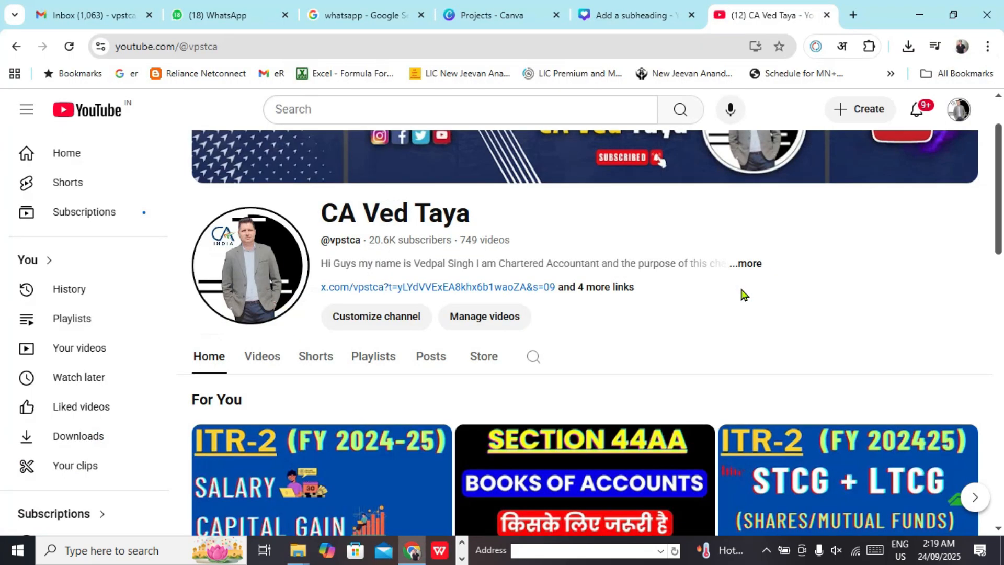
drag(320, 217, 475, 222)
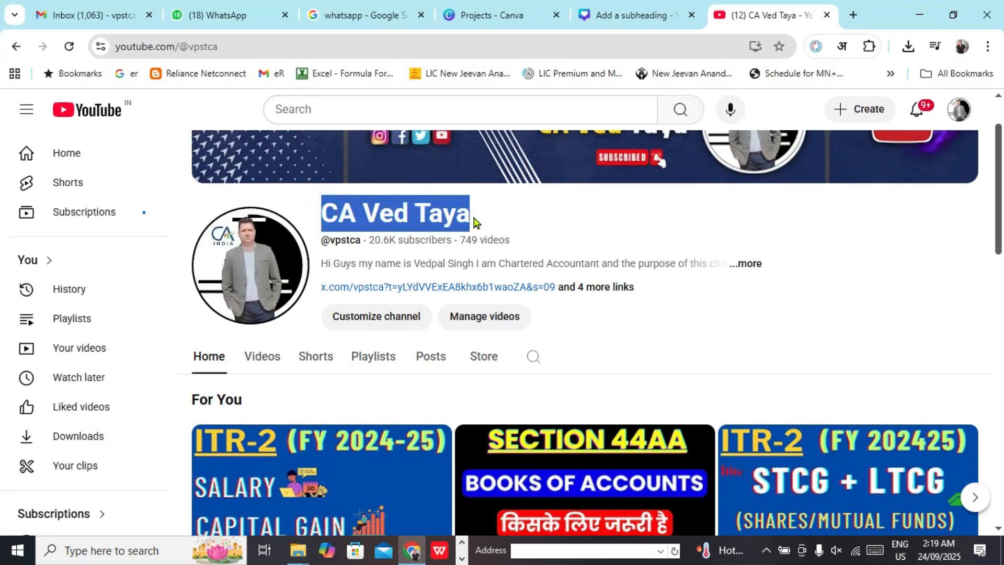
- Highlight the channel name on the YouTube page again, clear the selection, and switch to the TallyPrime purchase voucher
click(624, 208)
drag(321, 217, 469, 230)
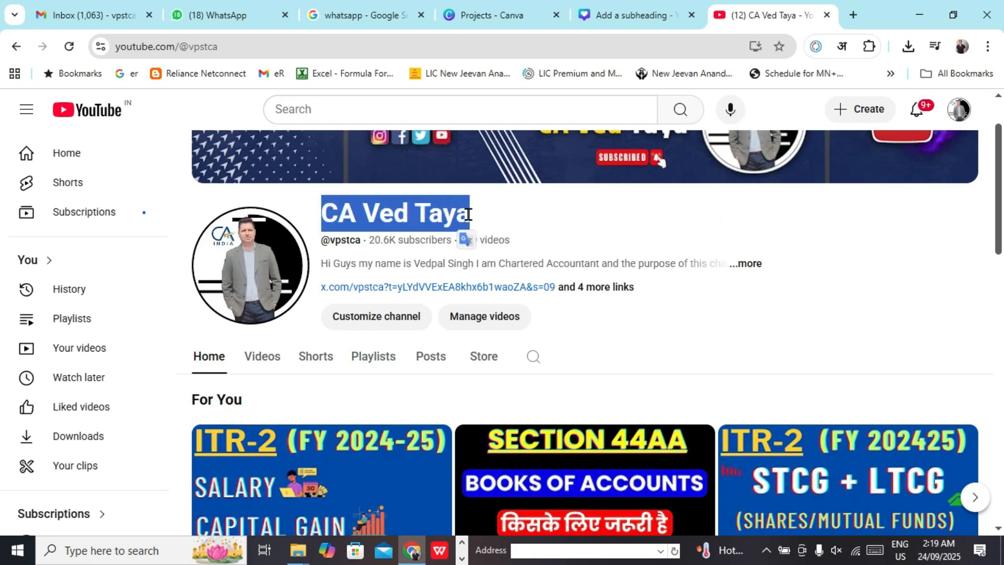
click(619, 221)
key(alt+Tab)
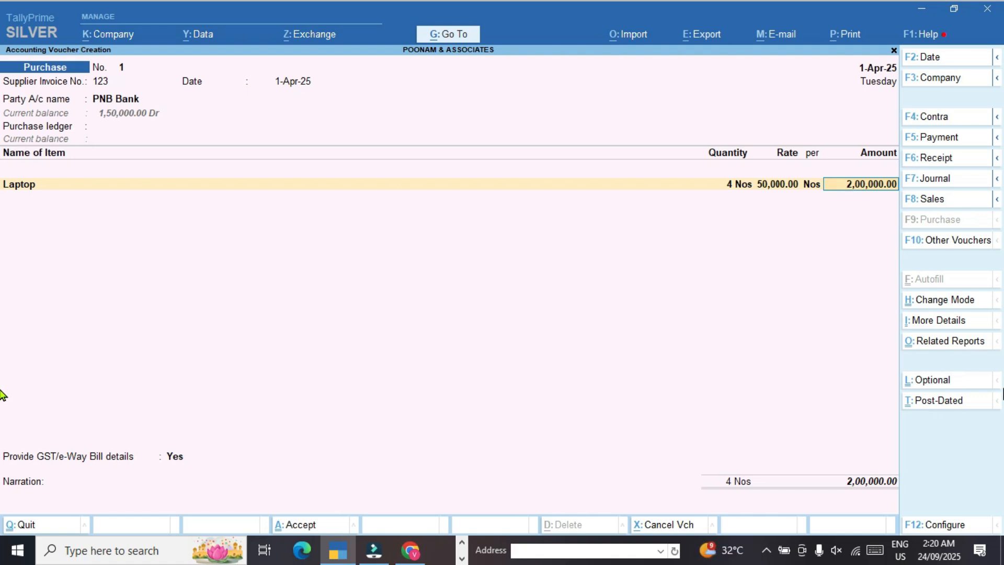
- Change the purchase voucher's mode from Item Invoice to Accounting Invoice
key(ctrl)
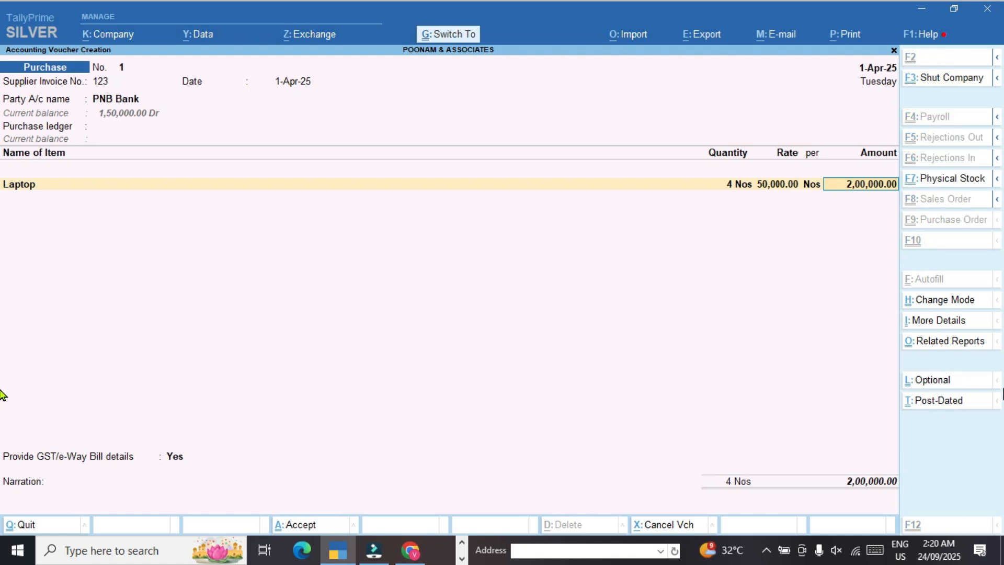
key(ctrl+h)
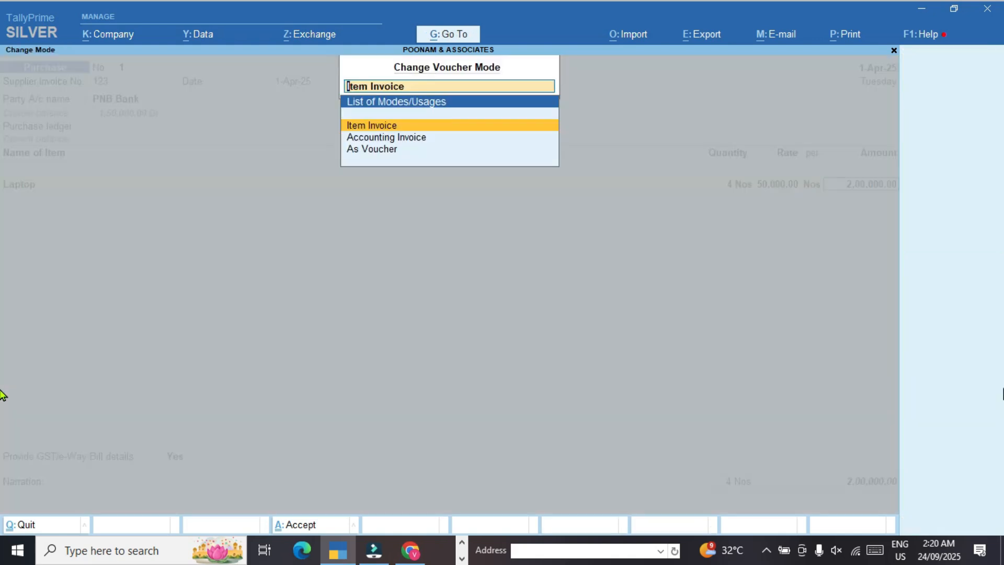
key(Down)
key(Return)
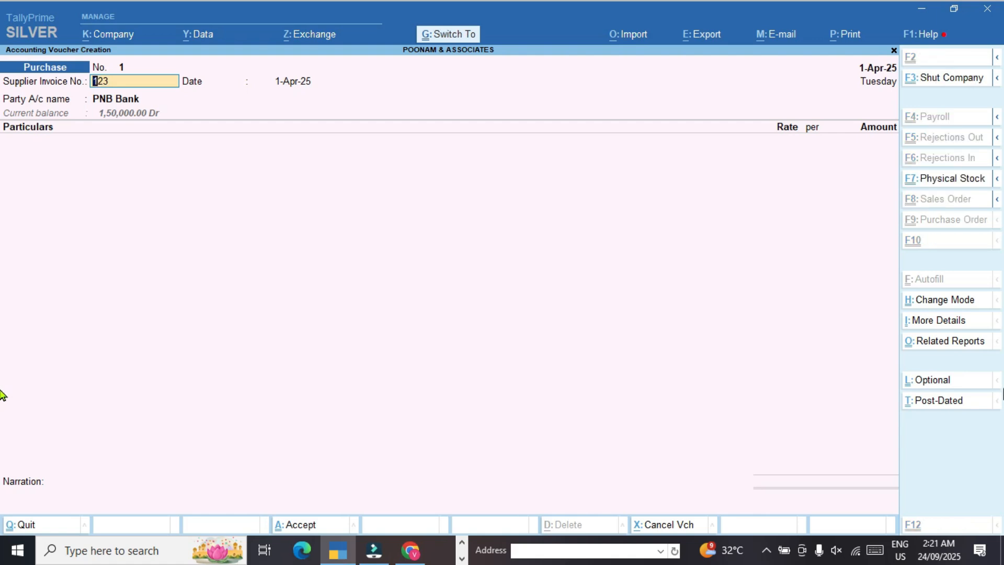
- Reopen the voucher mode choices, alternate between Item Invoice and Accounting Invoice, and keep Accounting Invoice
key(ctrl+h)
key(Up)
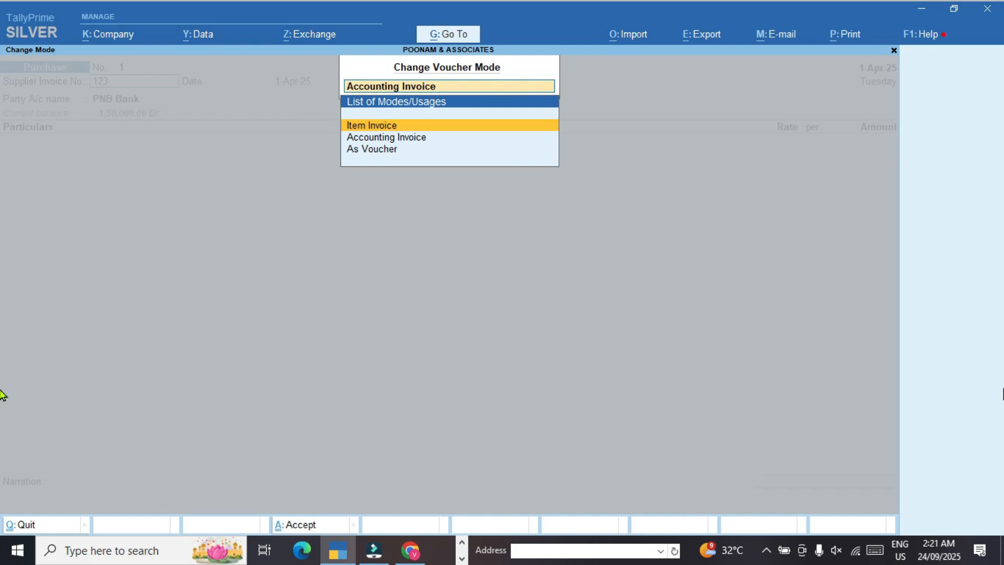
key(Down)
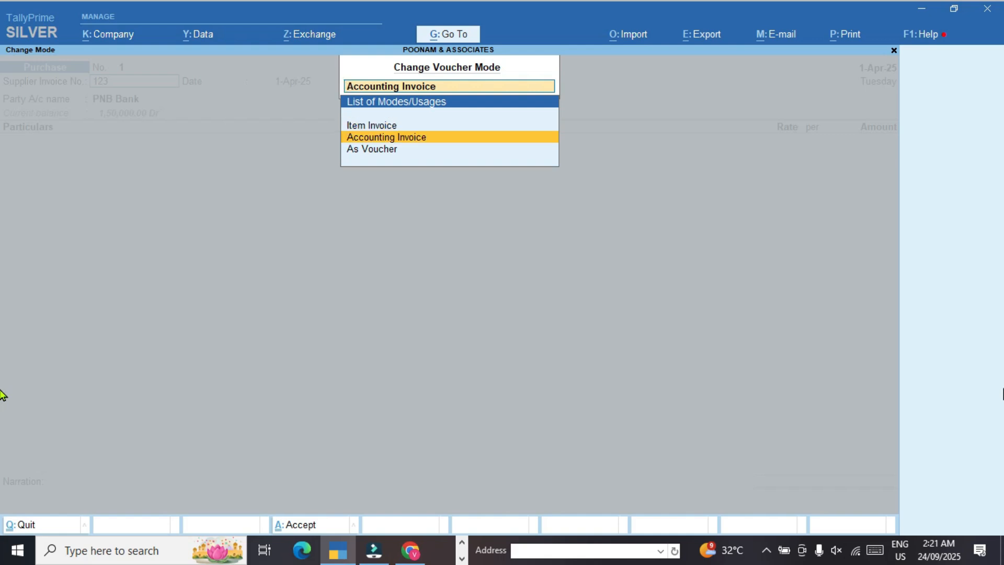
key(Up)
key(Down)
key(Return)
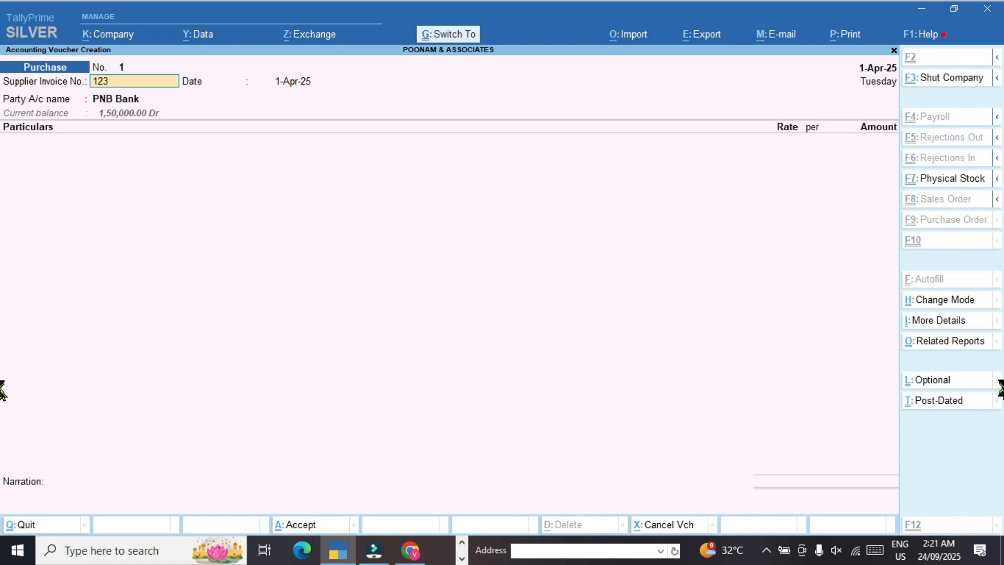
- Set the purchase voucher's mode back to Item Invoice
key(ctrl+h)
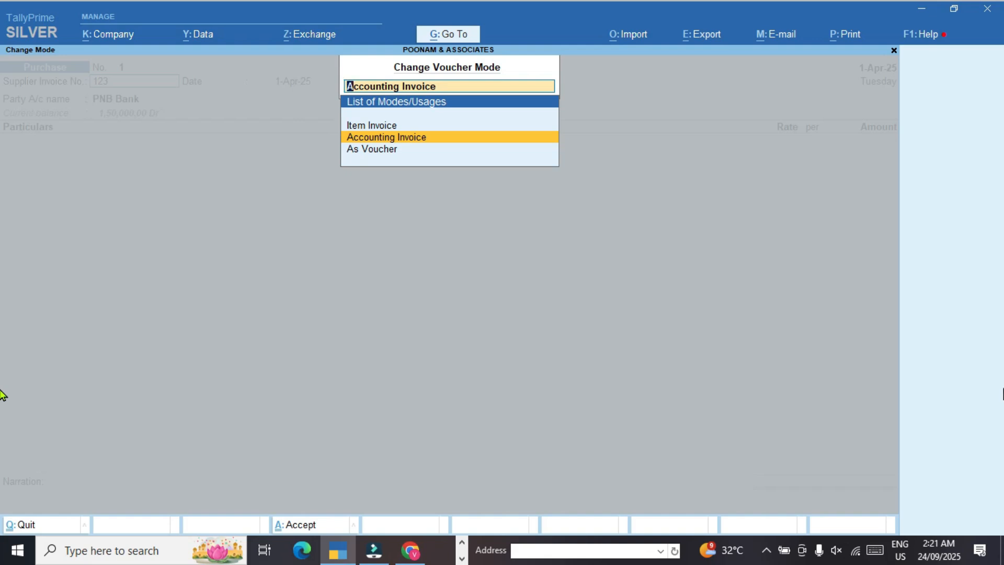
key(Up)
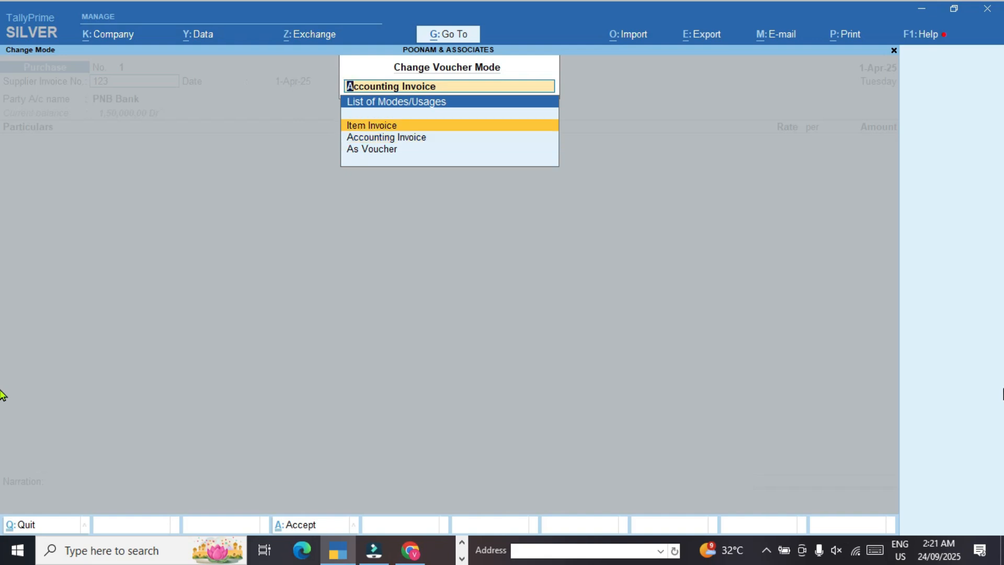
key(Return)
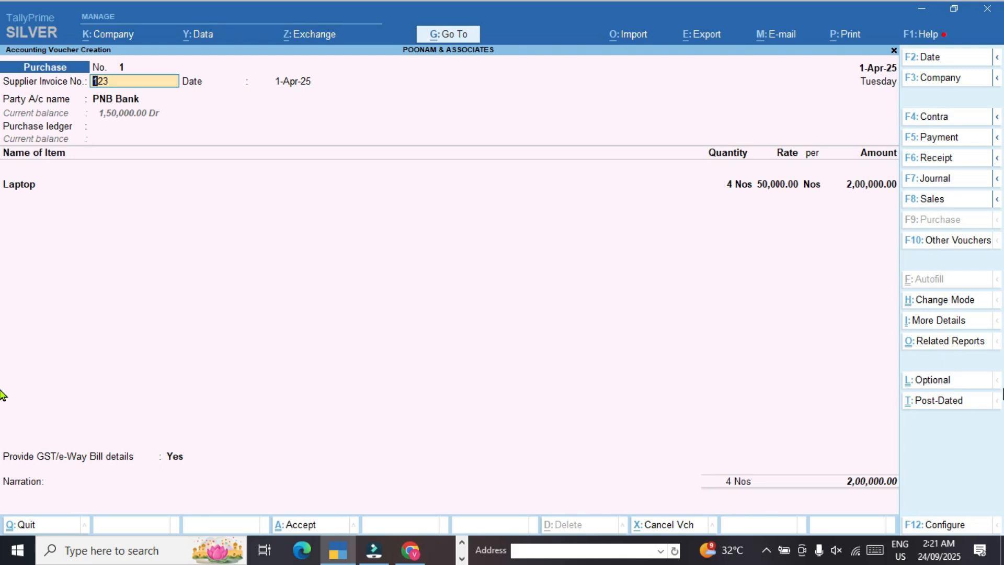